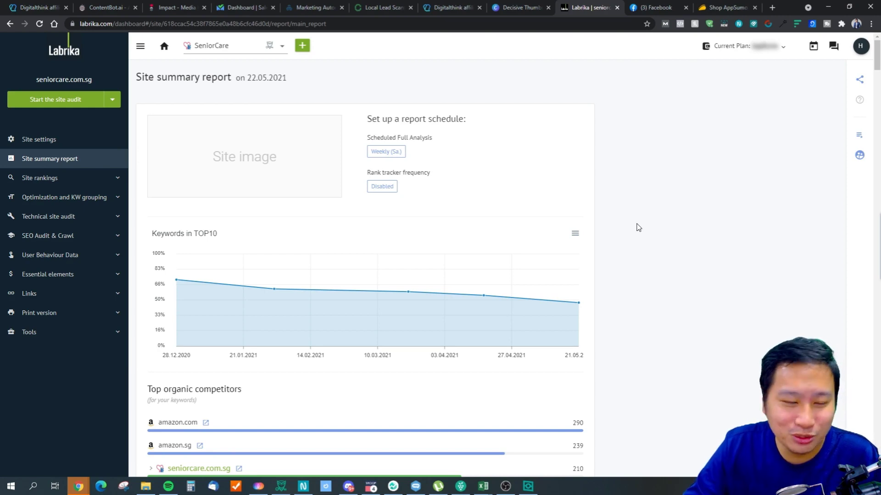
# Check the support area's ticket history and ticket creation form, and close it again
pyautogui.hotkey('ctrl', '+')
pyautogui.hotkey('ctrl', '+')
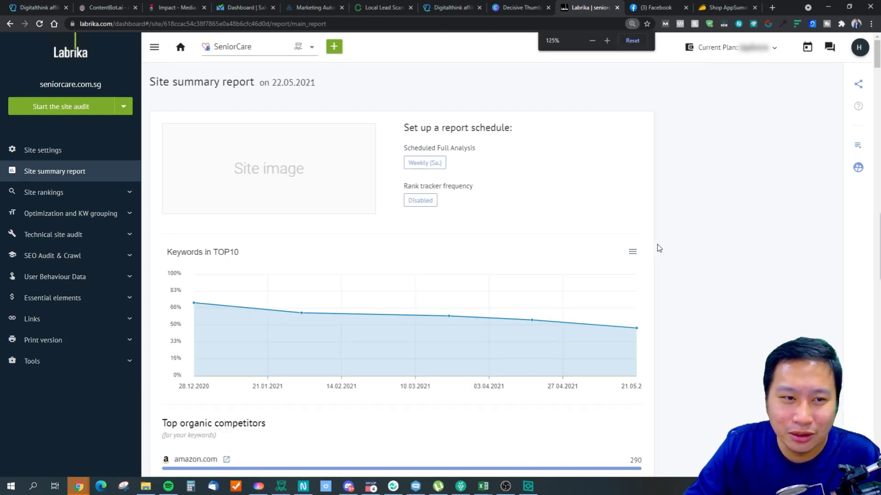
pyautogui.hotkey('ctrl', '+')
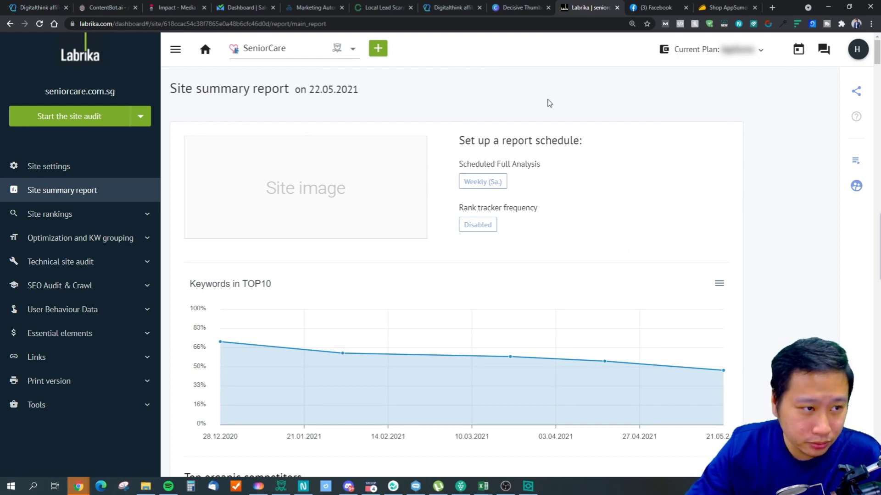
pyautogui.click(823, 50)
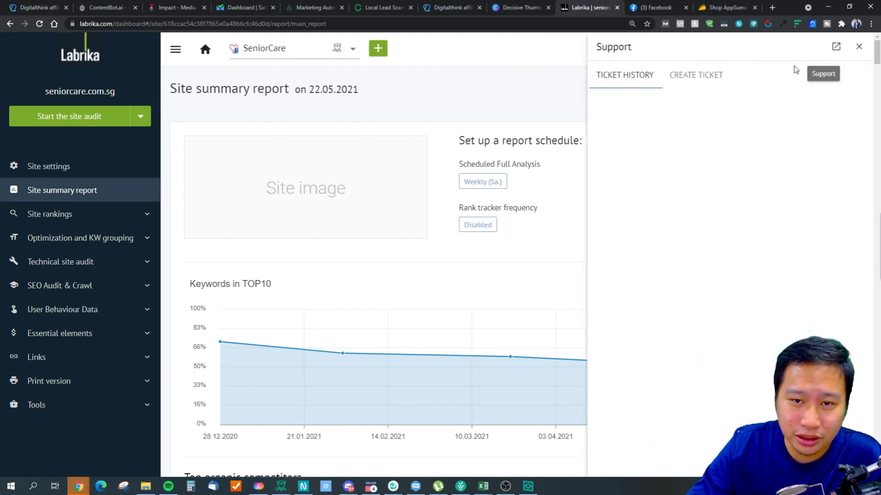
pyautogui.click(854, 47)
pyautogui.click(821, 55)
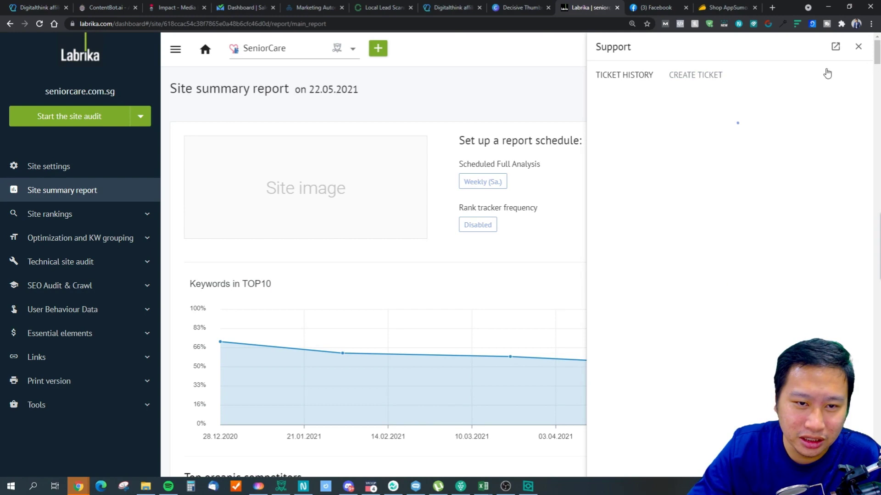
pyautogui.click(858, 47)
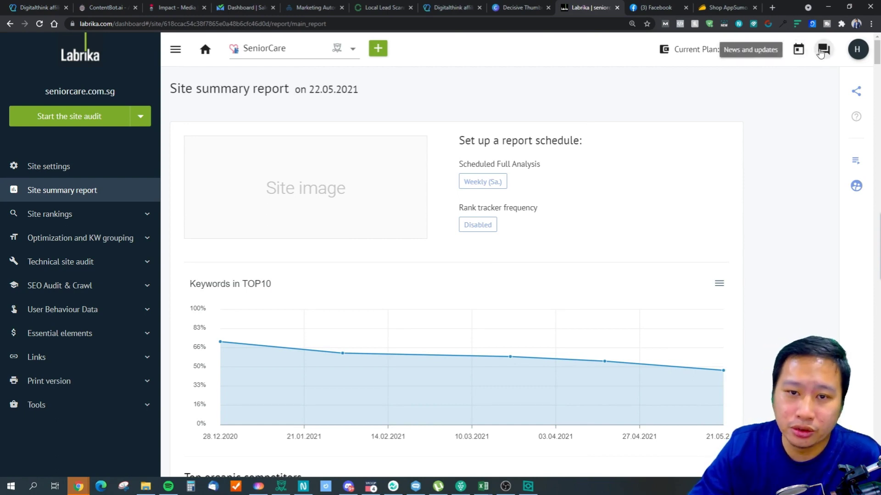
pyautogui.click(823, 49)
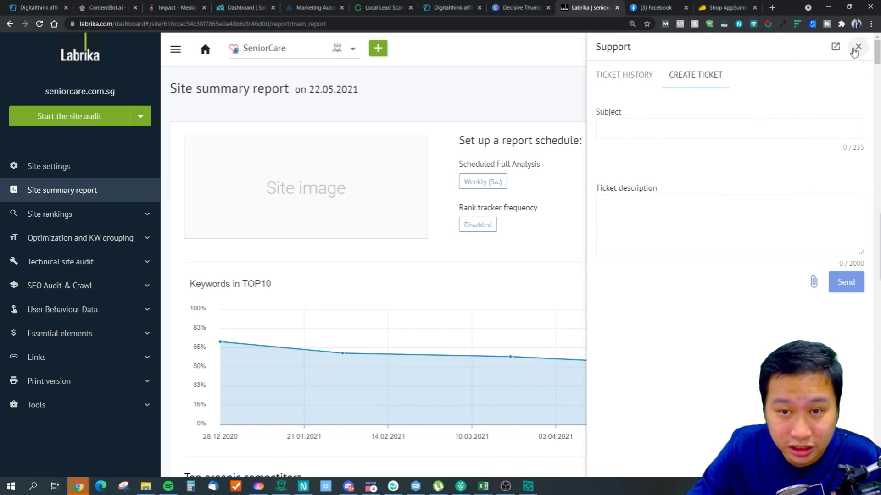
pyautogui.click(857, 47)
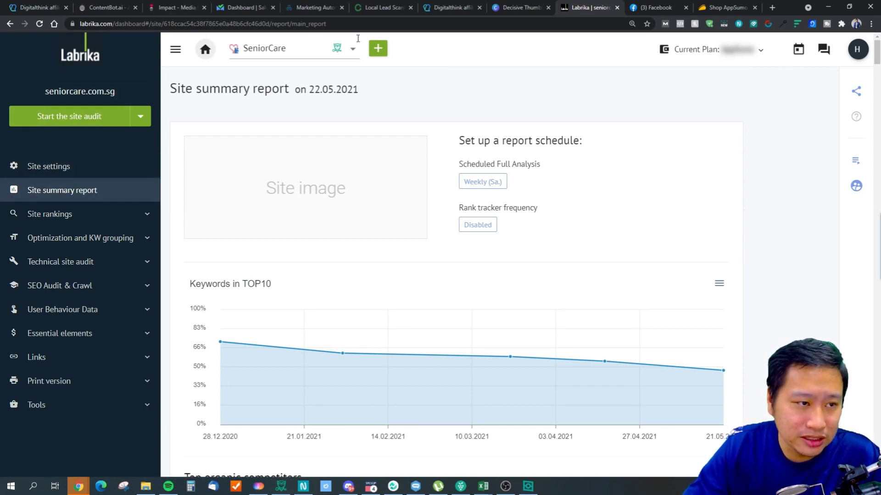
# Start creating a new campaign and set its number of pages to scan to 5000
pyautogui.click(377, 48)
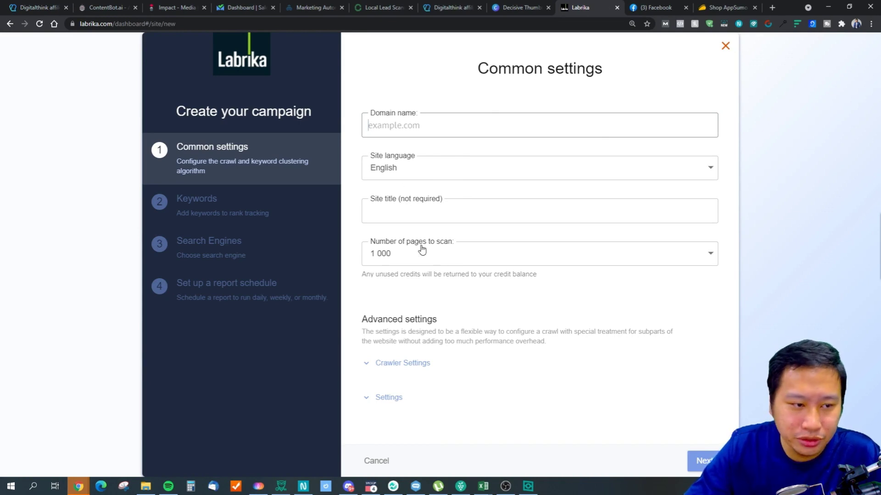
pyautogui.click(433, 210)
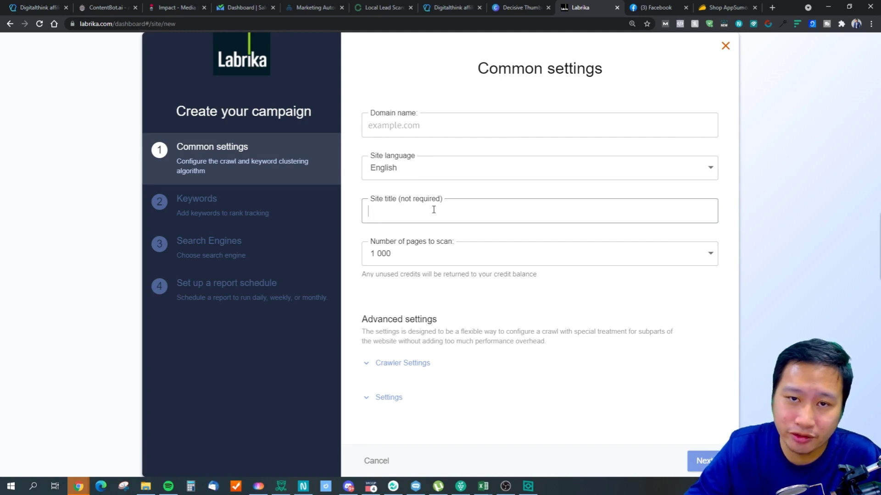
pyautogui.click(456, 263)
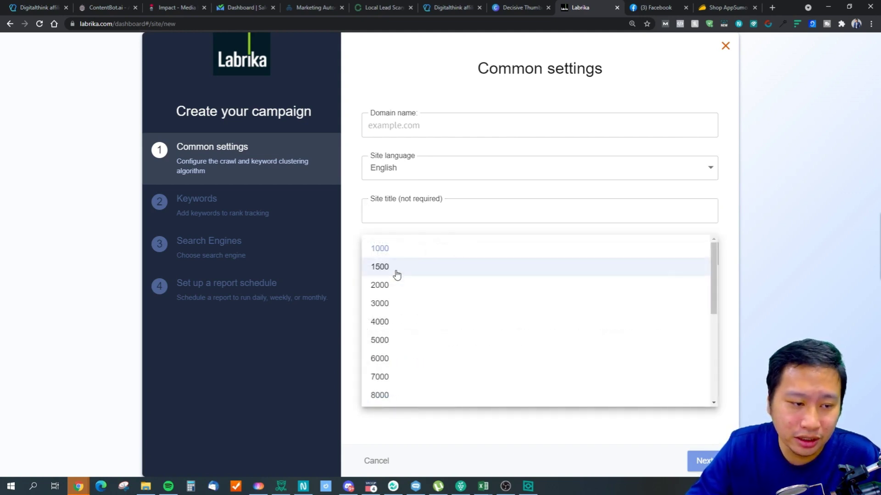
pyautogui.click(695, 250)
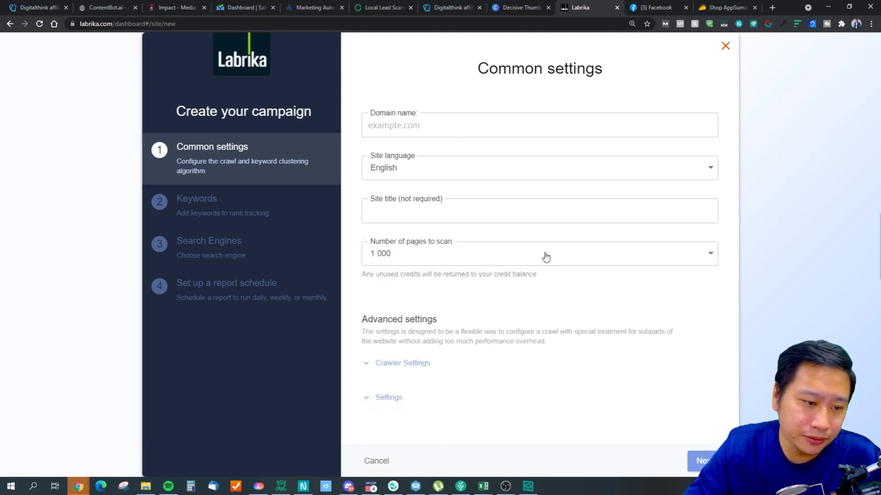
pyautogui.click(426, 261)
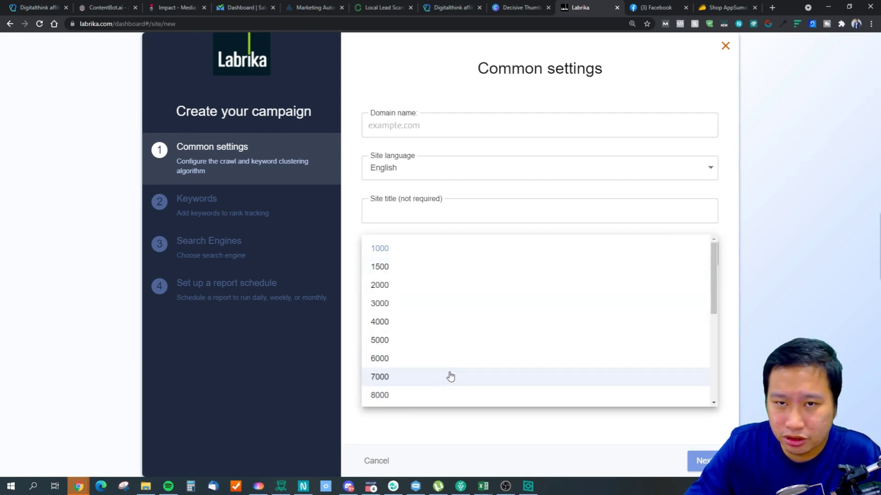
pyautogui.click(727, 224)
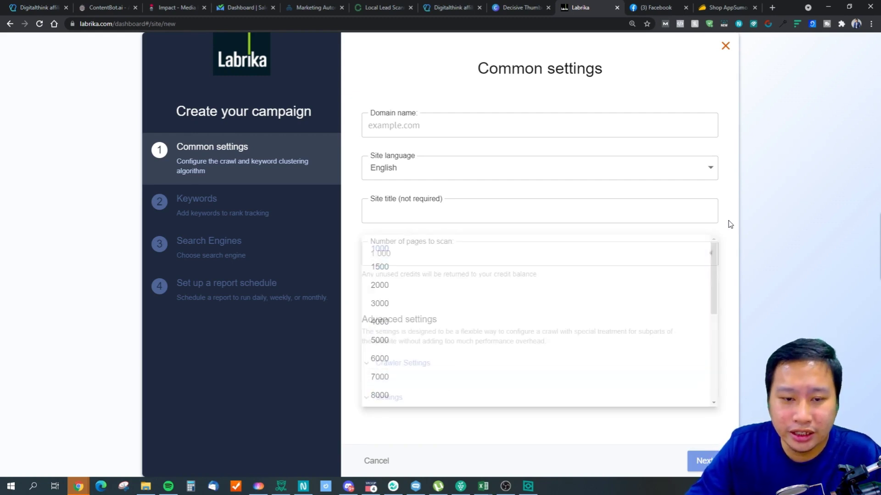
pyautogui.click(500, 260)
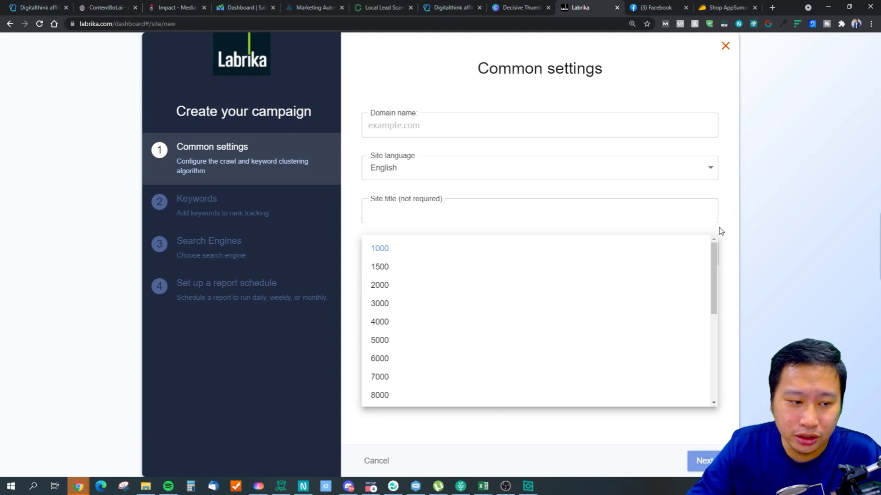
pyautogui.click(397, 340)
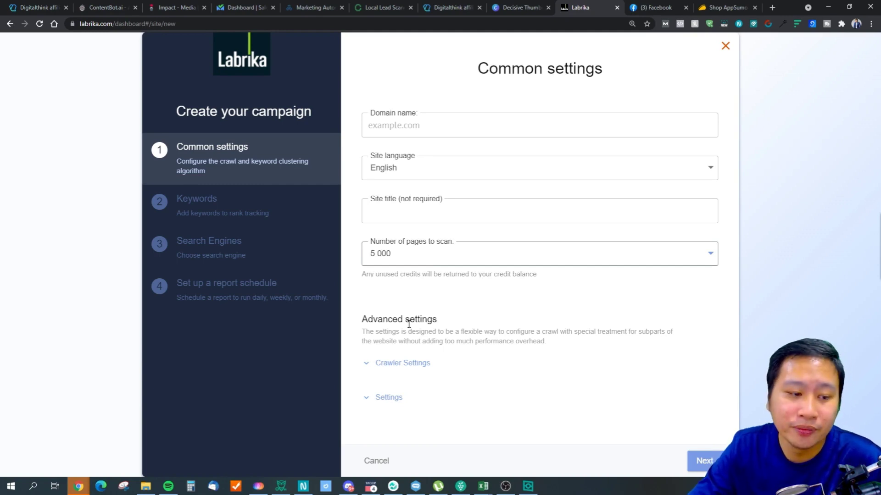
# Set the new campaign's number of pages to scan to 3000
pyautogui.click(409, 260)
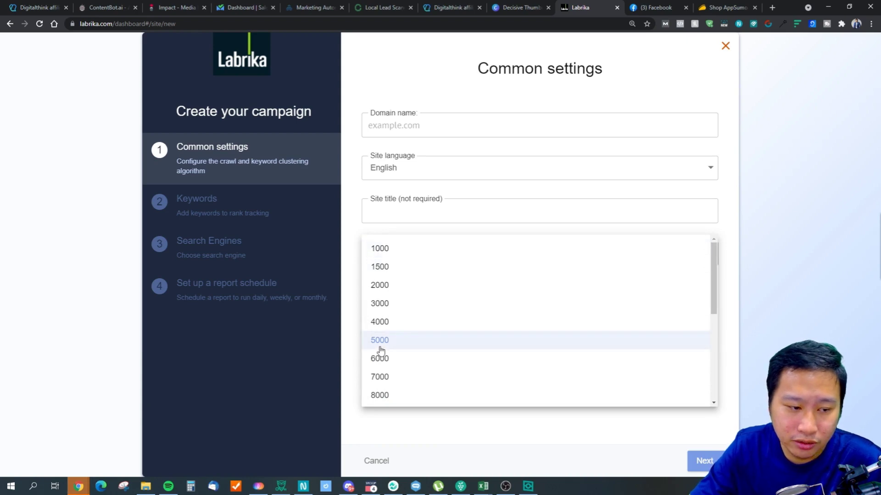
pyautogui.scroll(-3, 415, 363)
pyautogui.scroll(3, 408, 367)
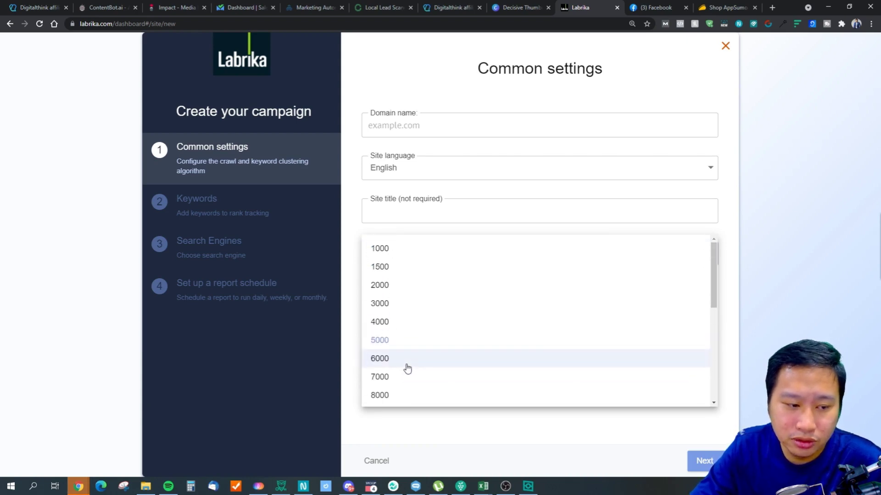
pyautogui.click(393, 304)
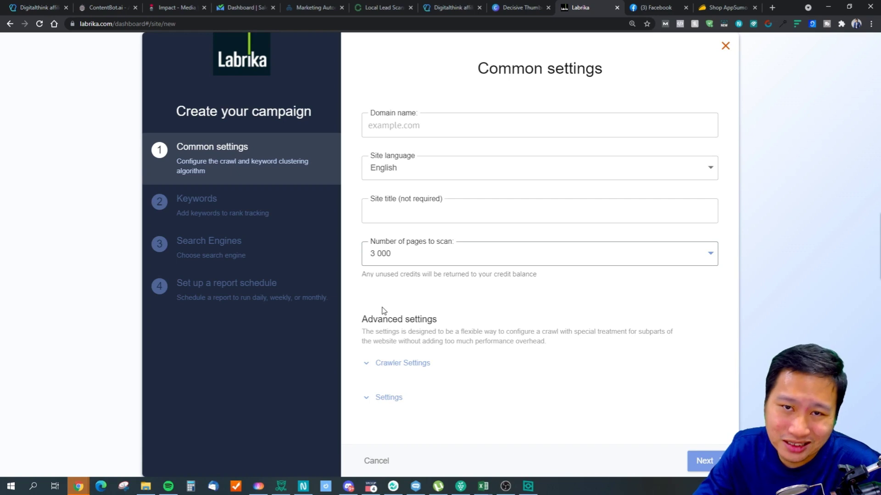
# Examine the campaign's advanced crawler settings, including number of crawlers, subdomains, URL restrictions and exceptions, robots.txt rules and user agent
pyautogui.click(393, 366)
pyautogui.scroll(-3, 393, 367)
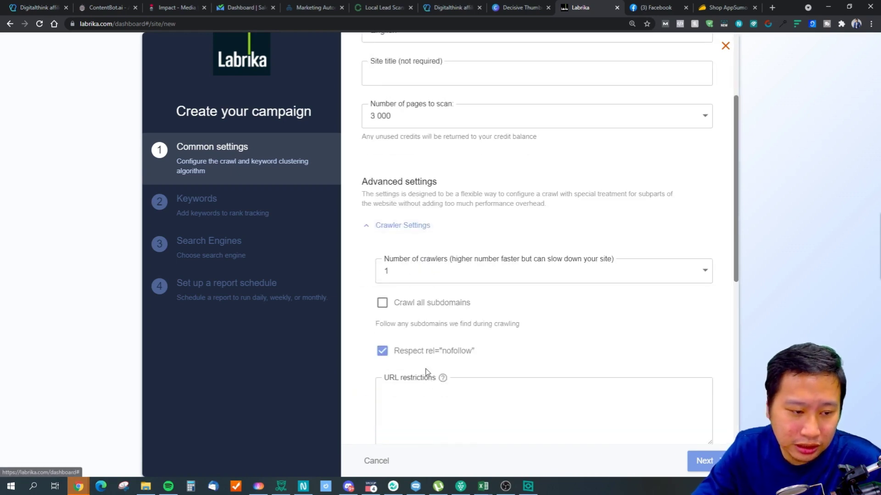
pyautogui.click(428, 275)
pyautogui.click(421, 270)
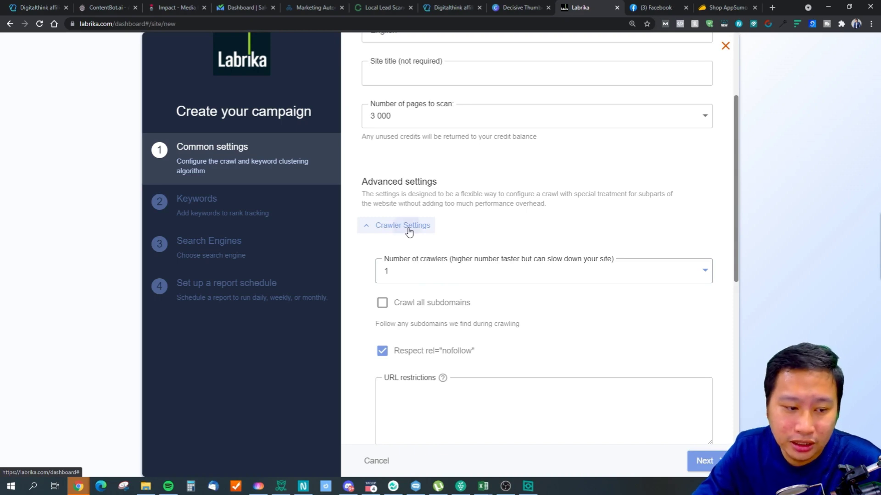
pyautogui.scroll(3, 408, 231)
pyautogui.scroll(-5, 437, 335)
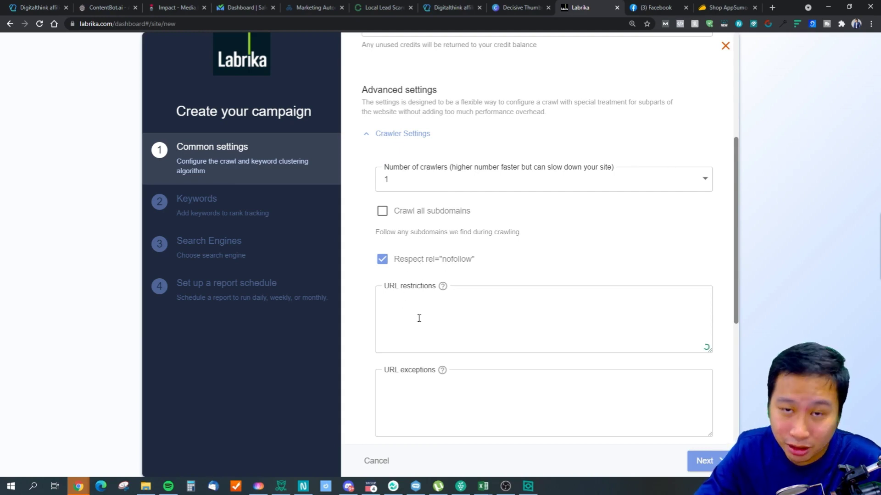
pyautogui.scroll(-3, 418, 317)
pyautogui.scroll(-3, 419, 305)
pyautogui.scroll(4, 564, 328)
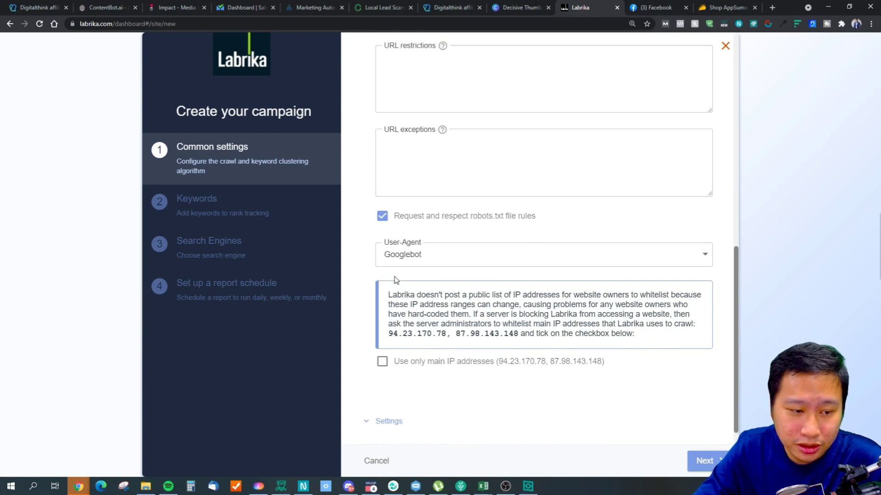
pyautogui.scroll(3, 382, 259)
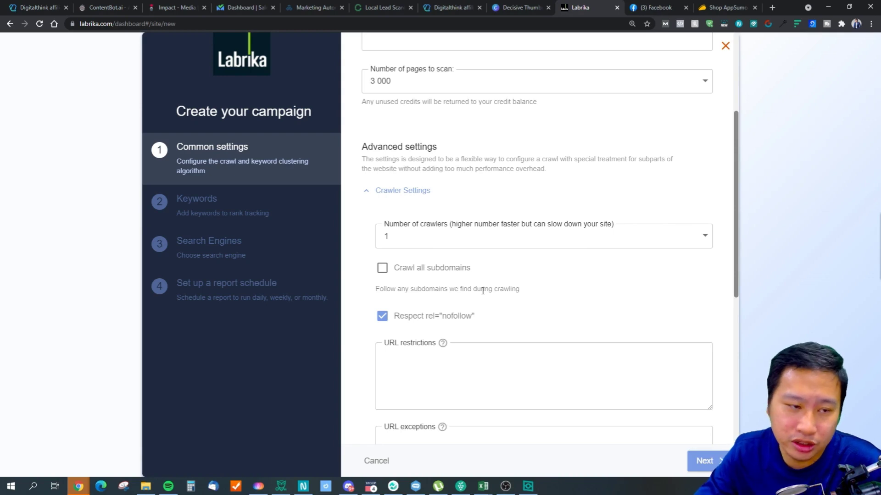
pyautogui.click(406, 190)
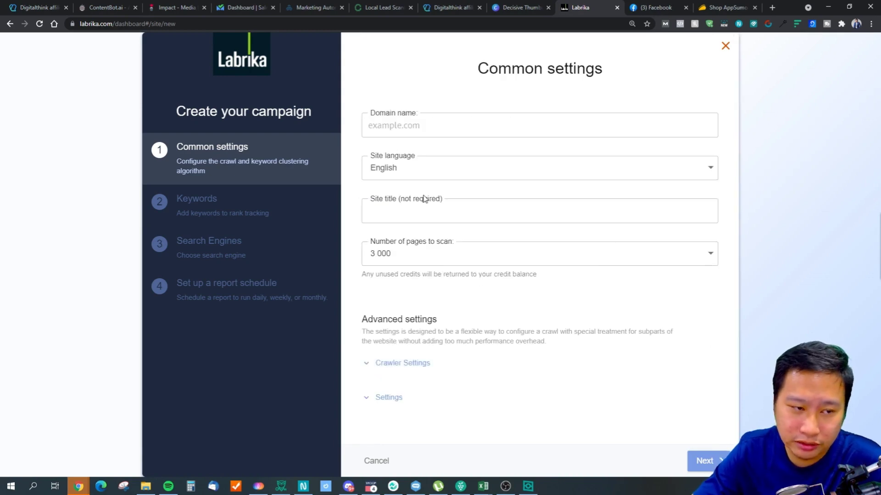
# Check the advanced option for searching subdomains for keyword rankings, and close the new campaign without saving
pyautogui.click(387, 402)
pyautogui.scroll(-1, 466, 365)
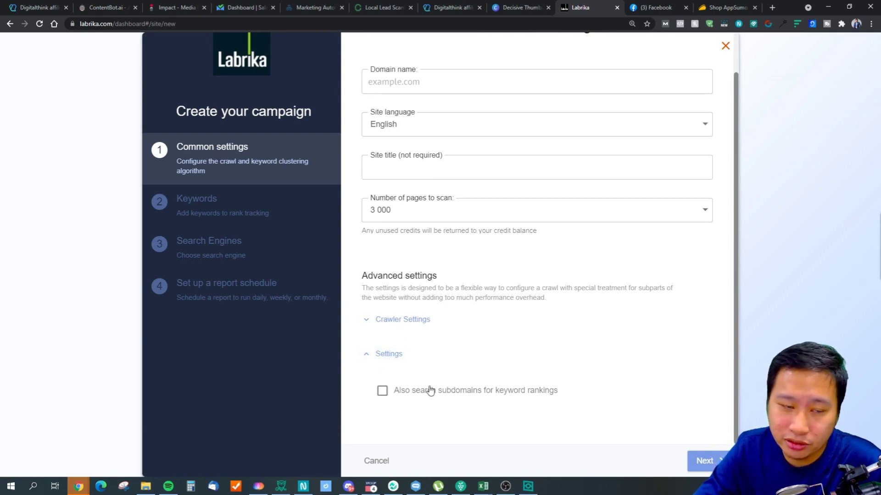
pyautogui.click(382, 355)
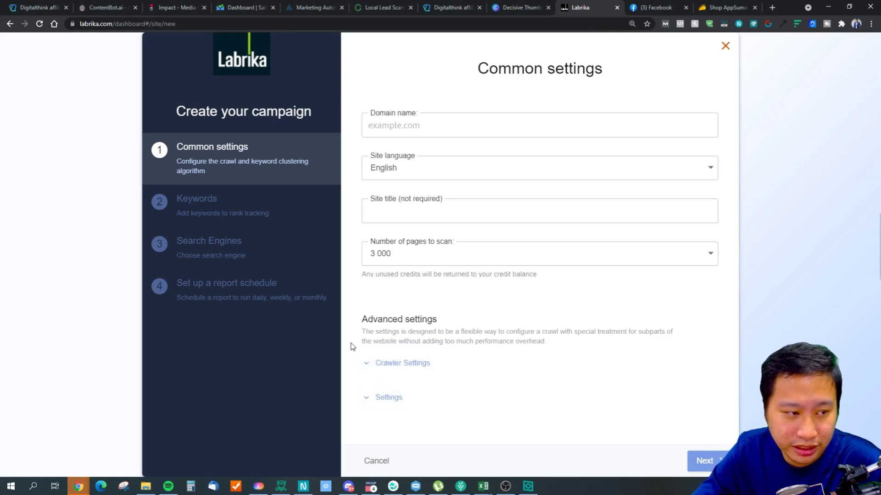
pyautogui.click(725, 46)
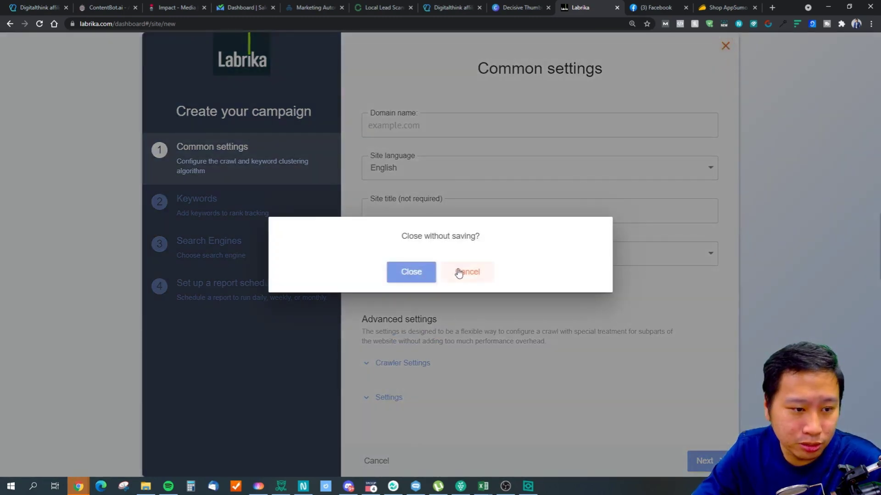
pyautogui.press('Return')
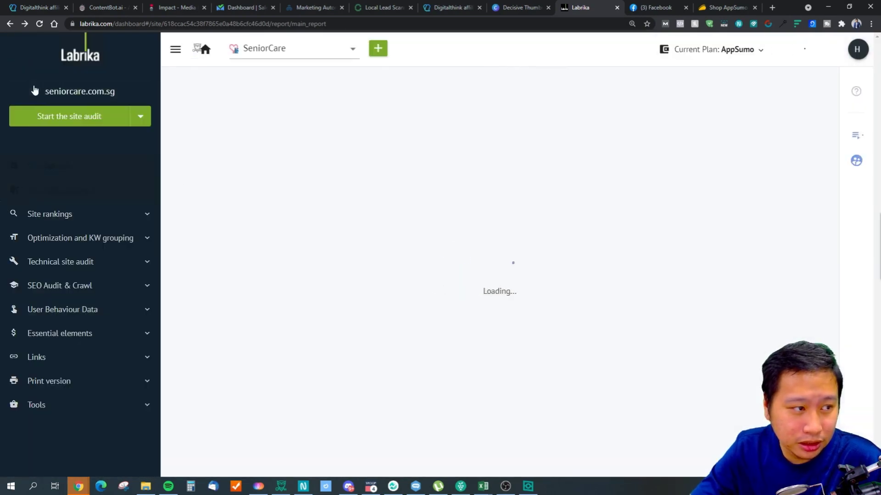
# Open the site settings for seniorcare.com.sg and review its list of added keywords
pyautogui.click(61, 170)
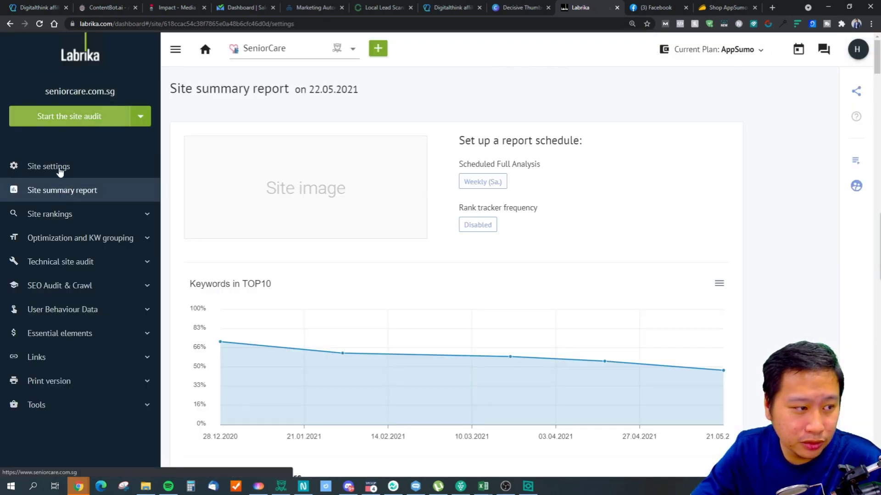
pyautogui.click(202, 244)
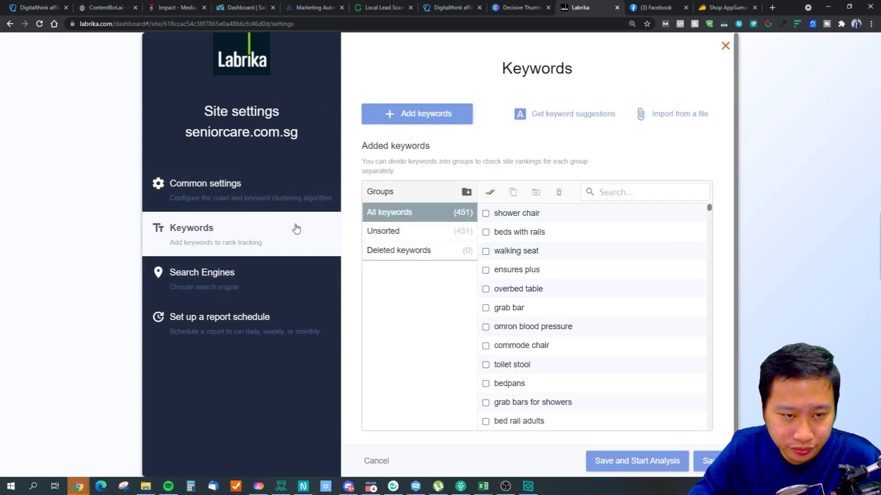
pyautogui.scroll(-1, 408, 326)
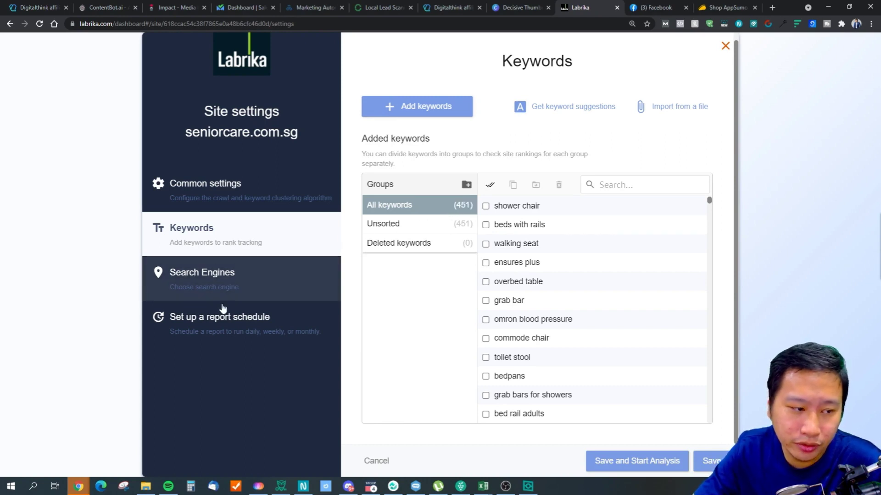
# Inspect the available rank tracker frequency options in the site's report schedule without choosing another one
pyautogui.click(220, 321)
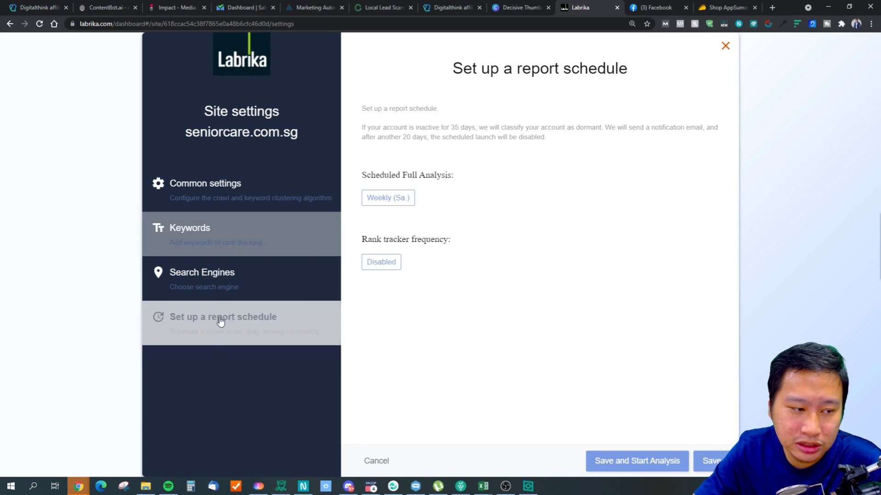
pyautogui.click(390, 260)
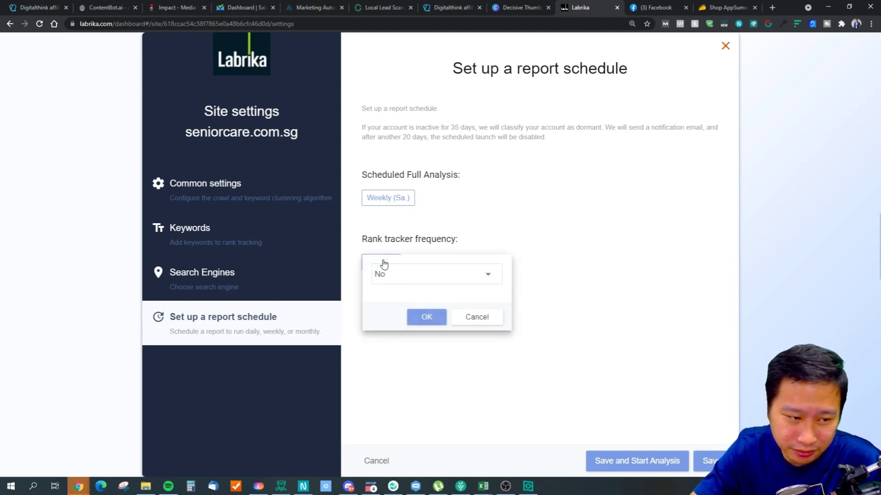
pyautogui.click(409, 274)
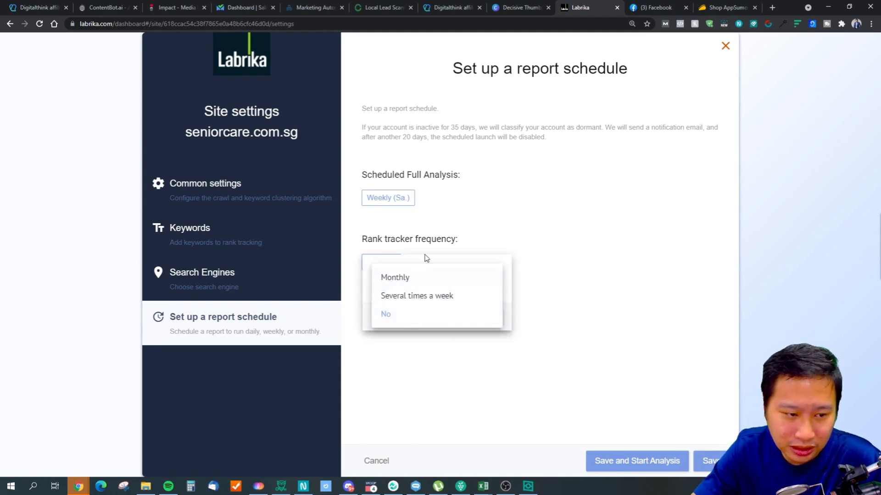
pyautogui.click(521, 248)
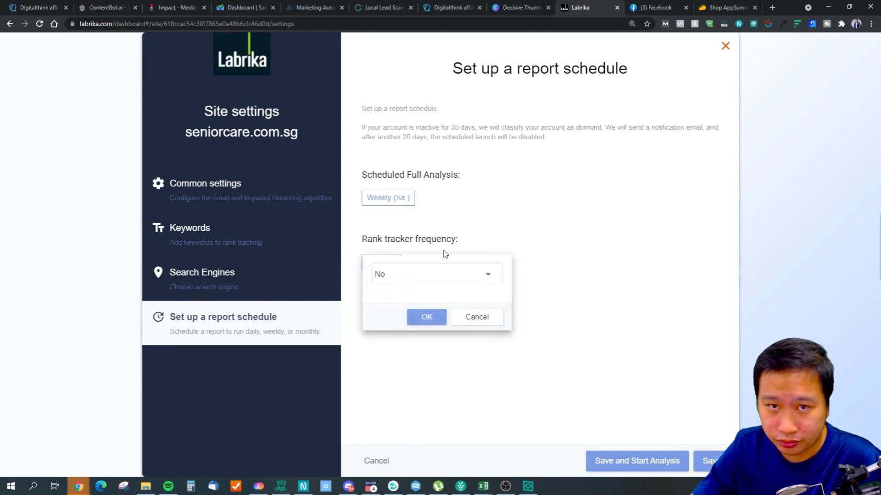
# Dismiss the rank tracker frequency options, then review the site's keyword list and its configured search engines
pyautogui.click(456, 315)
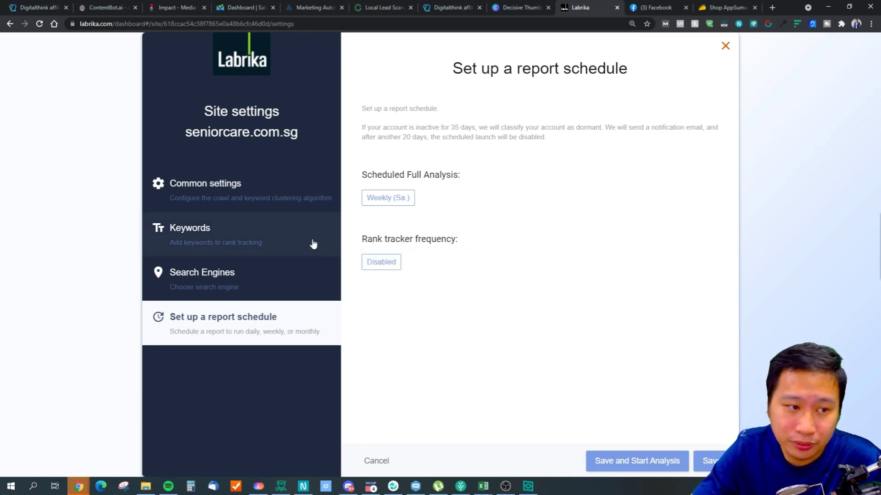
pyautogui.click(248, 246)
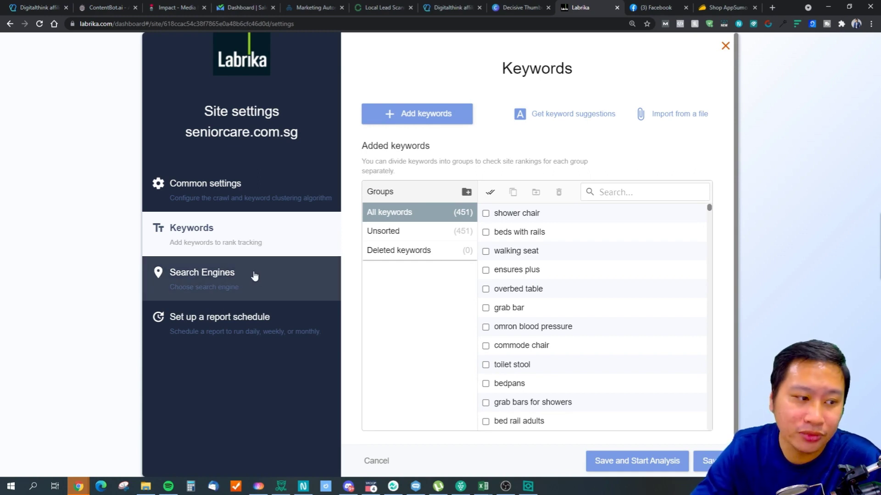
pyautogui.click(255, 275)
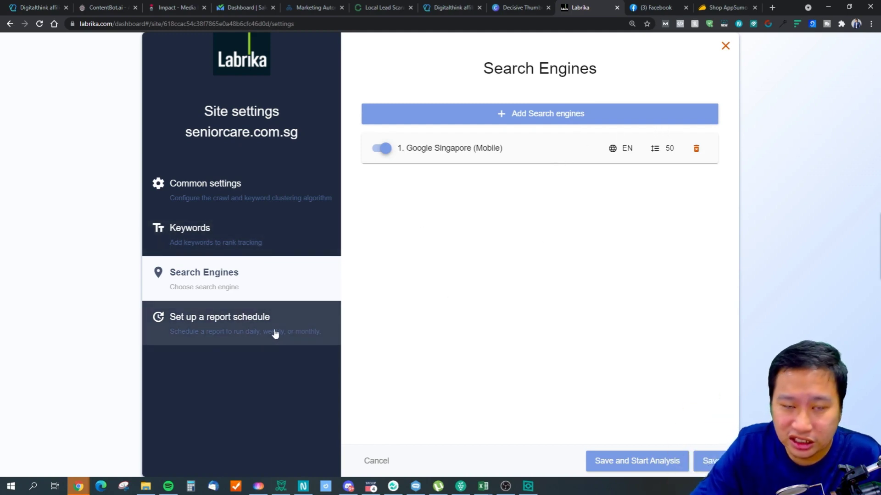
# Inspect the Scheduled Full Analysis frequency and weekday options without changing them, and close the site settings
pyautogui.click(245, 337)
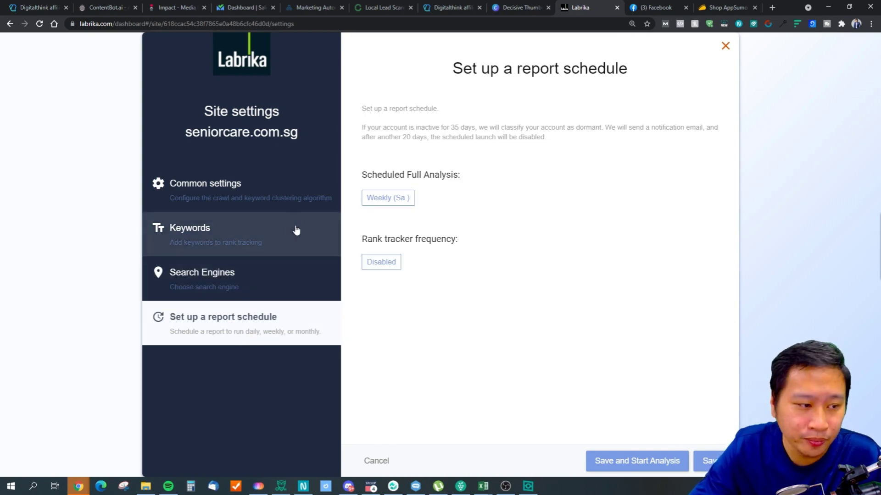
pyautogui.click(402, 198)
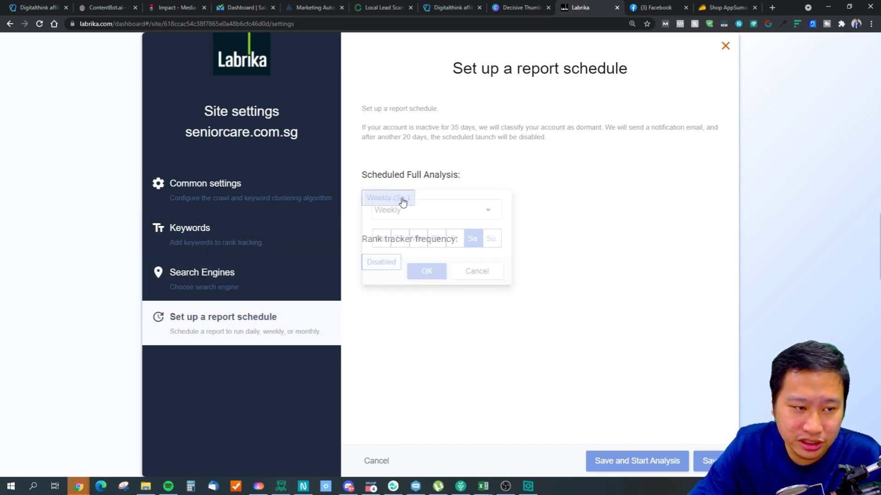
pyautogui.click(398, 243)
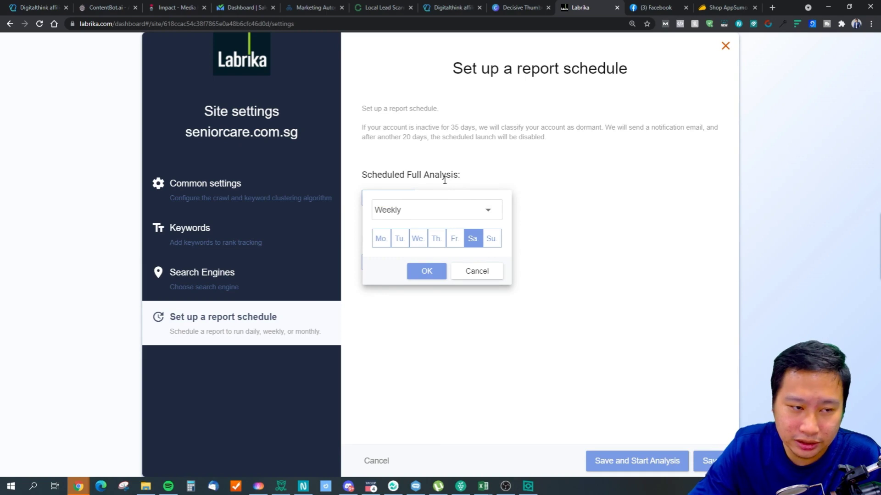
pyautogui.click(477, 271)
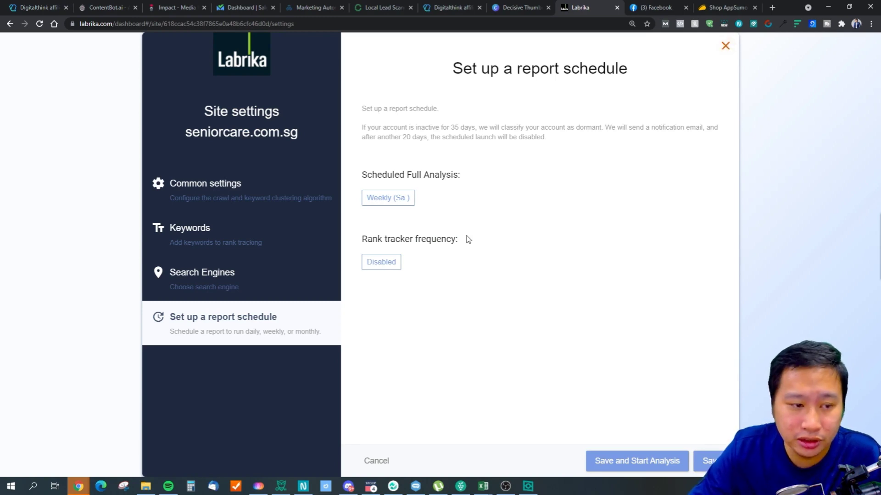
pyautogui.click(723, 47)
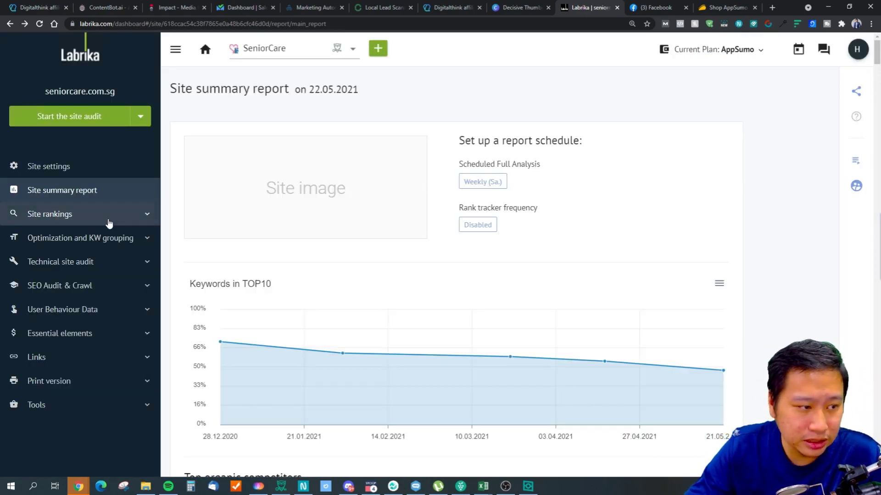
# Look through the reports available under Site rankings and under Optimization and KW grouping
pyautogui.click(108, 222)
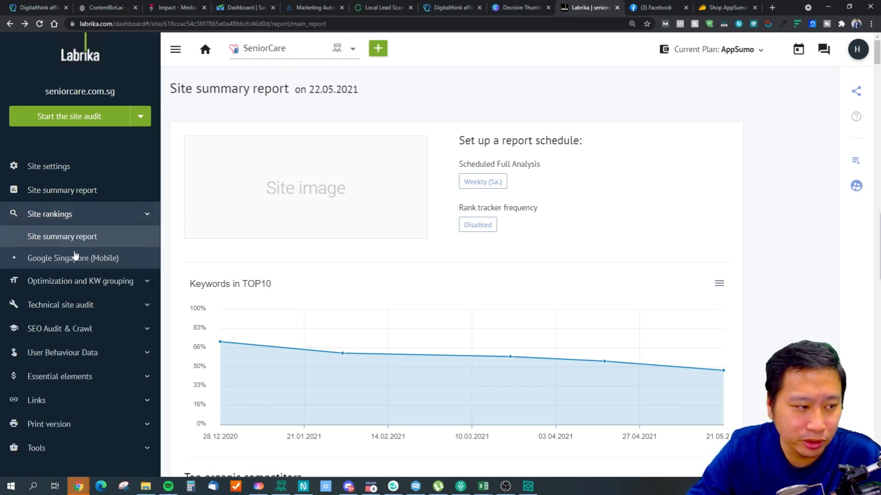
pyautogui.click(141, 218)
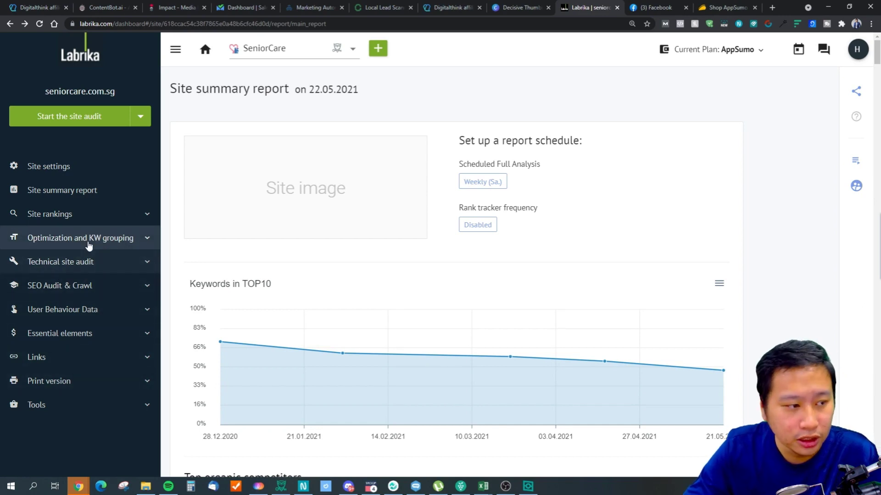
pyautogui.click(89, 247)
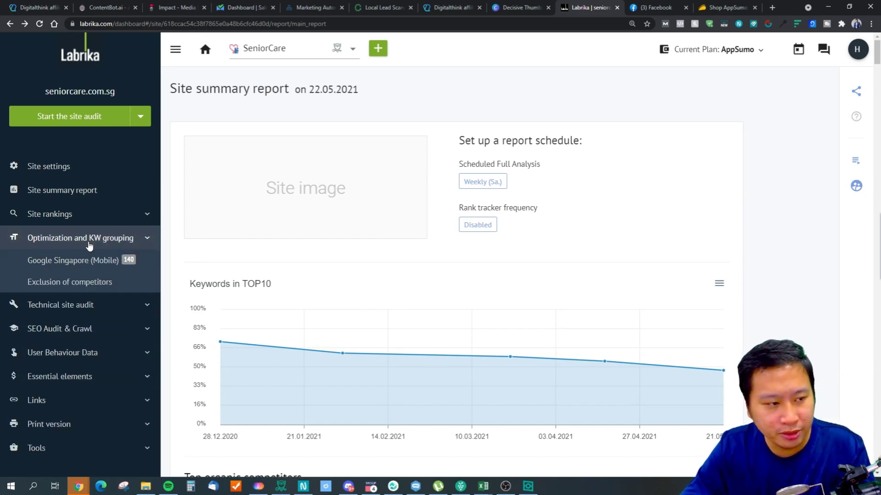
pyautogui.click(80, 238)
pyautogui.click(96, 243)
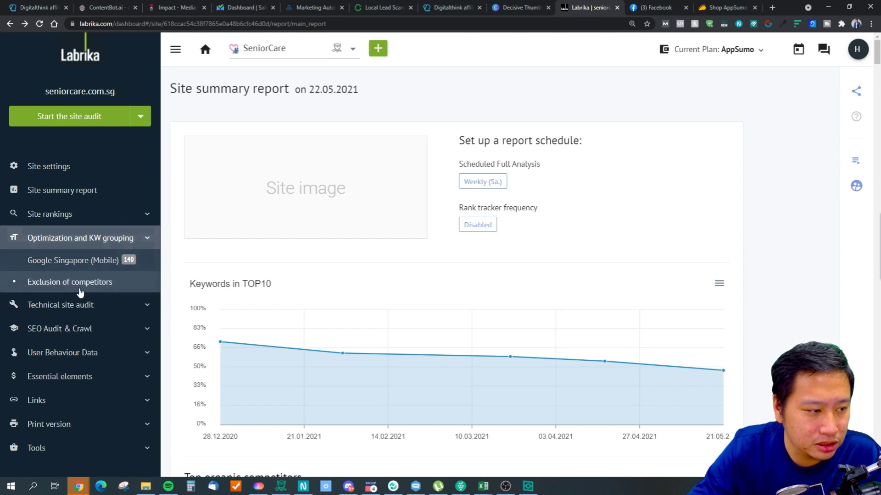
pyautogui.click(95, 240)
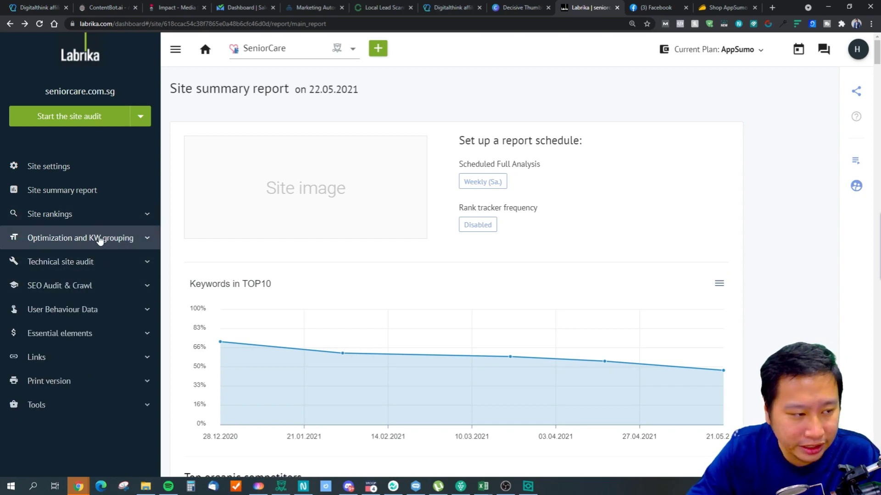
# Open the Summary Technical audit and examine the critical technical errors chart at its latest date
pyautogui.click(90, 262)
pyautogui.click(74, 287)
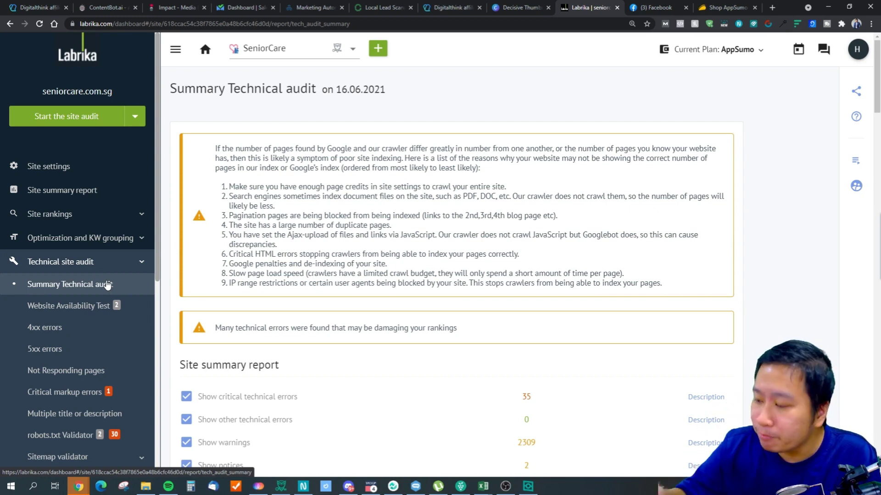
pyautogui.scroll(-7, 415, 393)
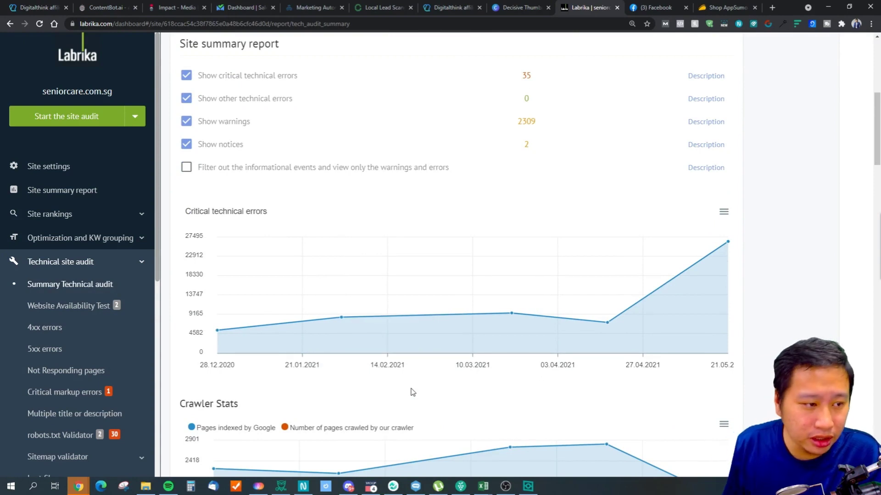
pyautogui.moveTo(723, 369)
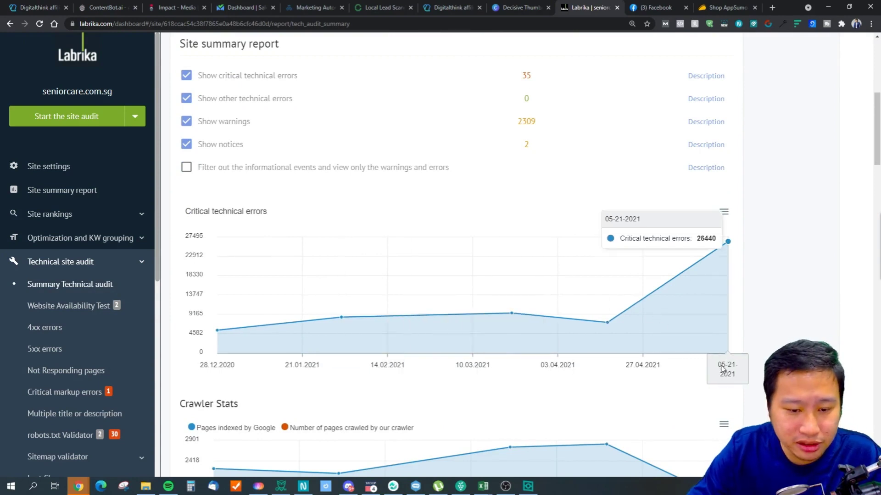
# Review the Crawler Stats section and check the Google search details for the site's indexed pages, closing them again
pyautogui.scroll(-4, 732, 307)
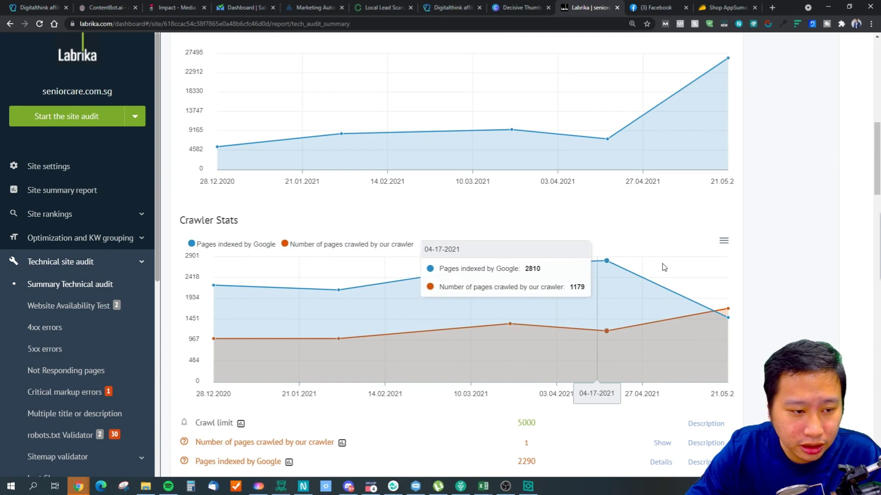
pyautogui.scroll(-3, 578, 243)
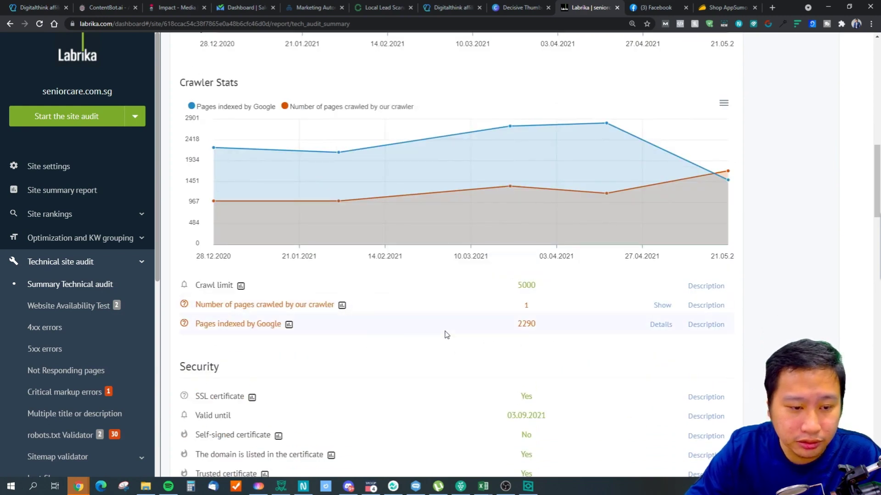
pyautogui.scroll(1, 255, 341)
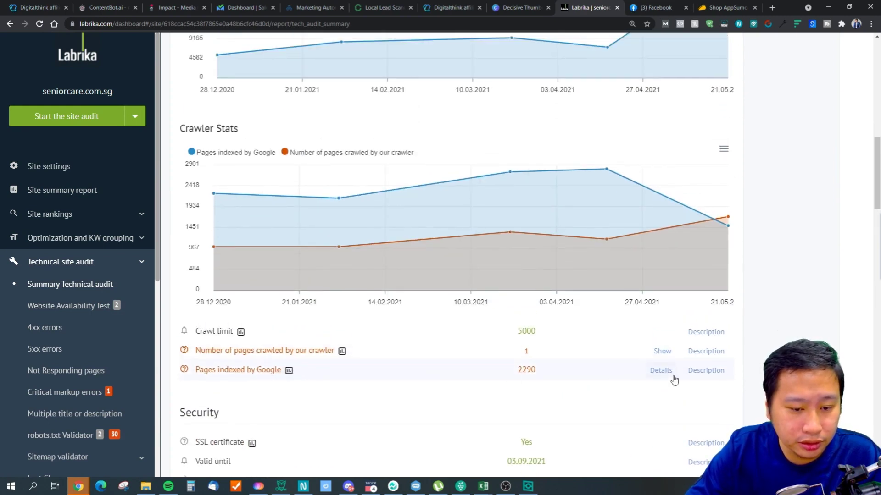
pyautogui.click(652, 374)
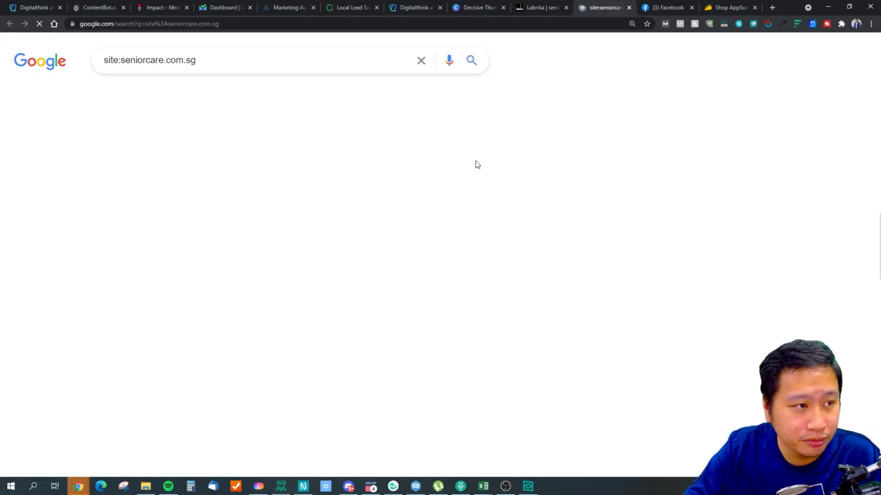
pyautogui.click(628, 7)
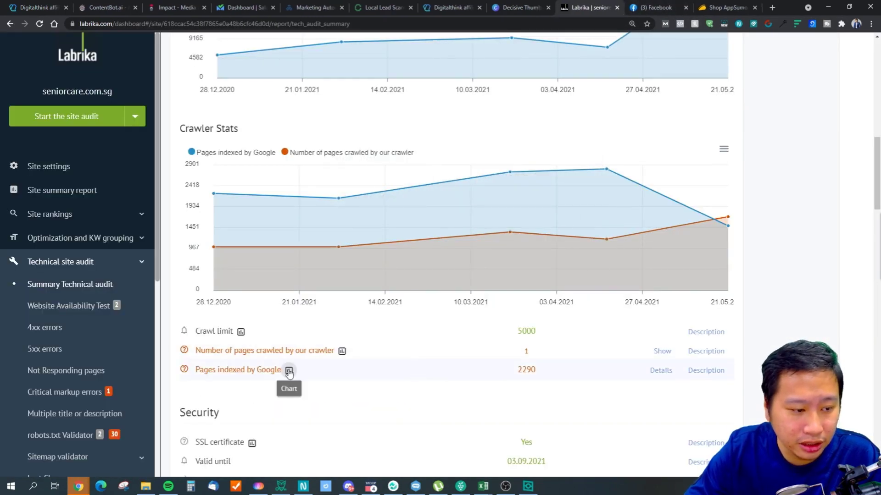
# View the history chart for pages indexed by Google, close it, and recheck the Crawler Stats
pyautogui.click(289, 370)
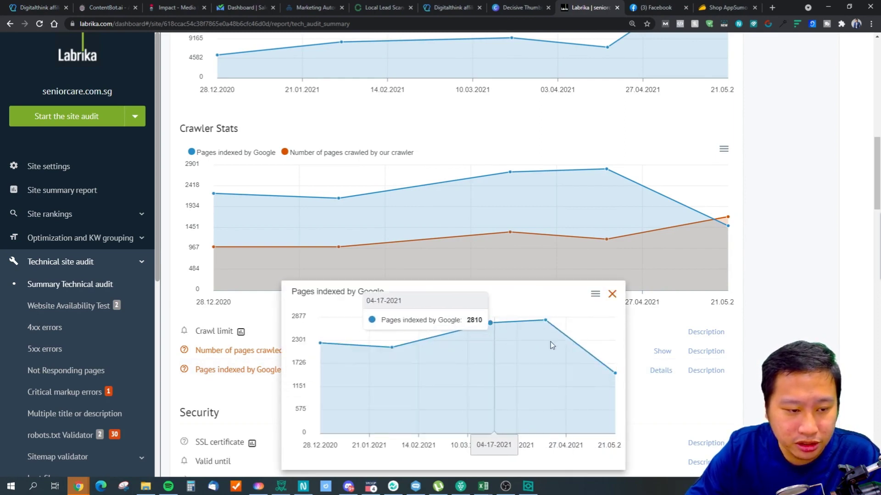
pyautogui.click(612, 294)
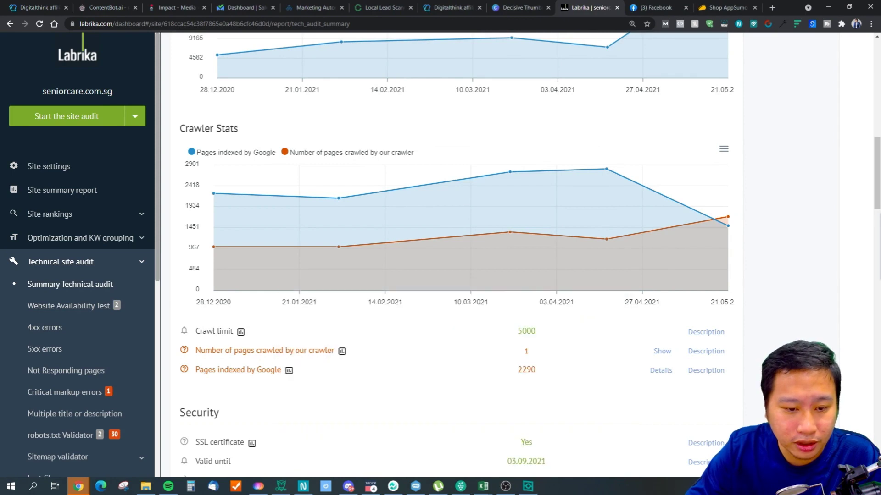
pyautogui.scroll(-2, 437, 355)
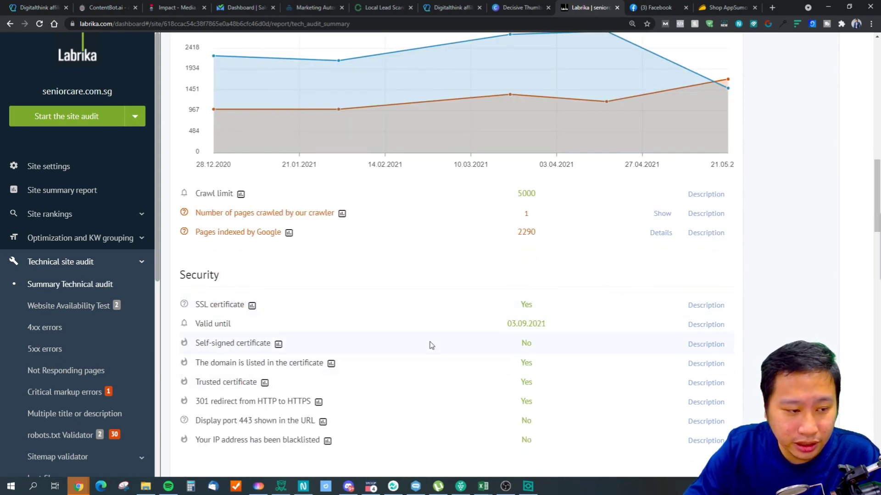
pyautogui.scroll(4, 262, 295)
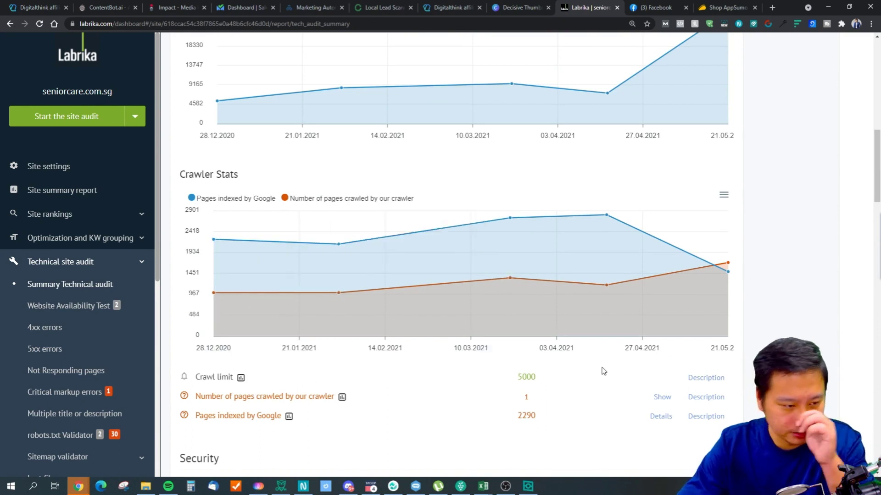
pyautogui.scroll(-2, 316, 392)
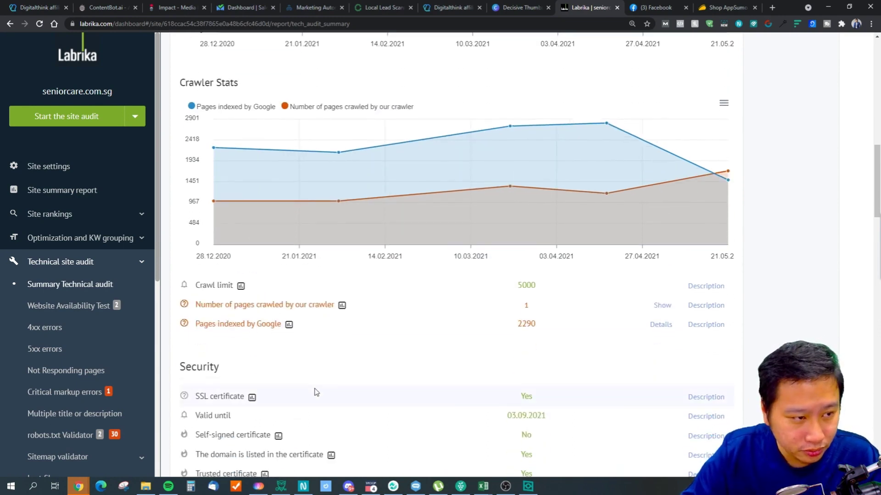
# Examine the audit's Security checks, covering SSL certificate, validity date, trusted certificate, HTTPS redirect, port 443 and IP blacklisting
pyautogui.scroll(-1, 409, 371)
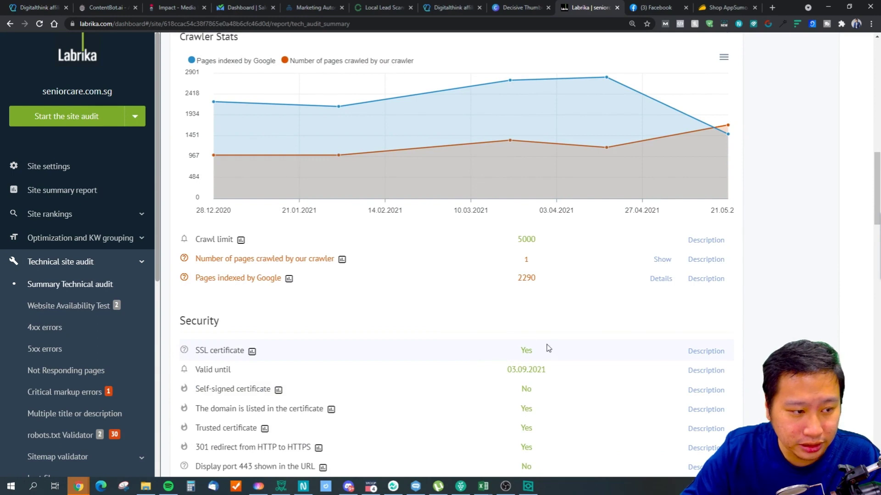
pyautogui.scroll(-2, 517, 355)
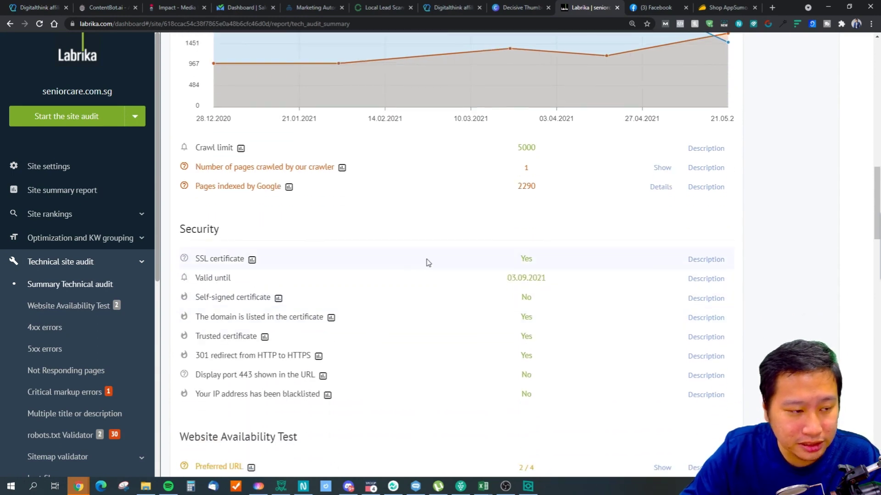
pyautogui.moveTo(518, 258); pyautogui.dragTo(545, 261)
pyautogui.click(517, 261)
pyautogui.moveTo(501, 286)
pyautogui.mouseDown()
pyautogui.moveTo(517, 275)
pyautogui.moveTo(555, 287)
pyautogui.moveTo(504, 282)
pyautogui.mouseUp()
pyautogui.click(504, 284)
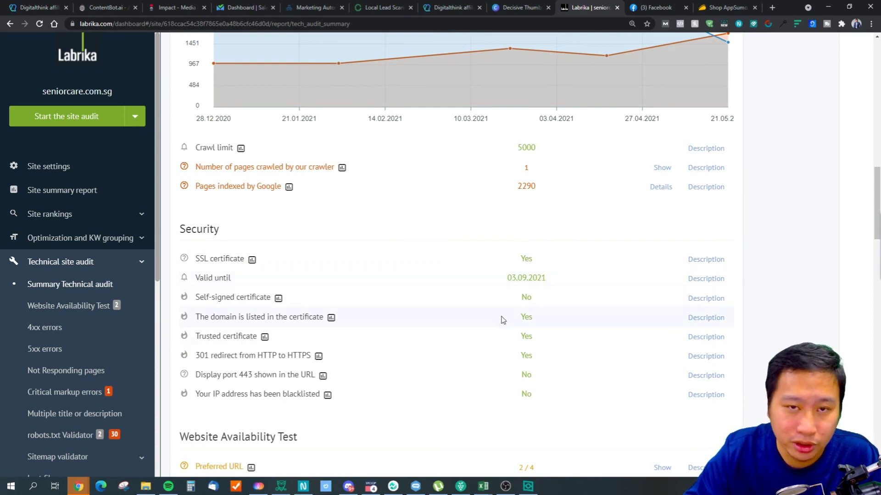
pyautogui.moveTo(520, 259); pyautogui.dragTo(528, 391)
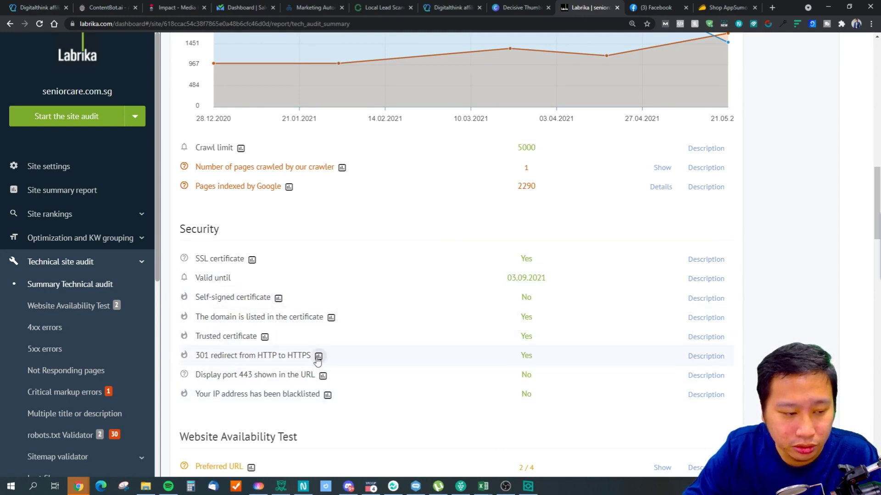
pyautogui.scroll(-1, 319, 360)
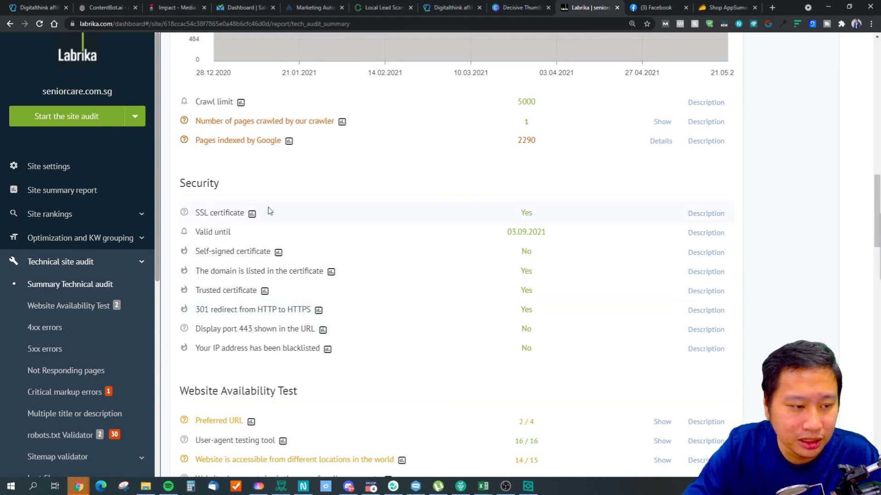
pyautogui.moveTo(191, 182); pyautogui.dragTo(462, 348)
pyautogui.click(461, 348)
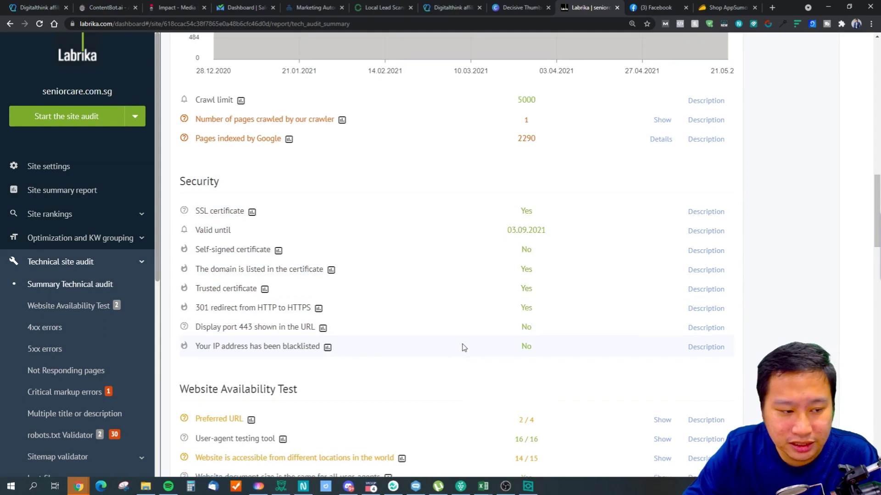
# Open the check of website accessibility from different world locations, review the per-country results including Canada's, and close the details
pyautogui.scroll(-4, 461, 348)
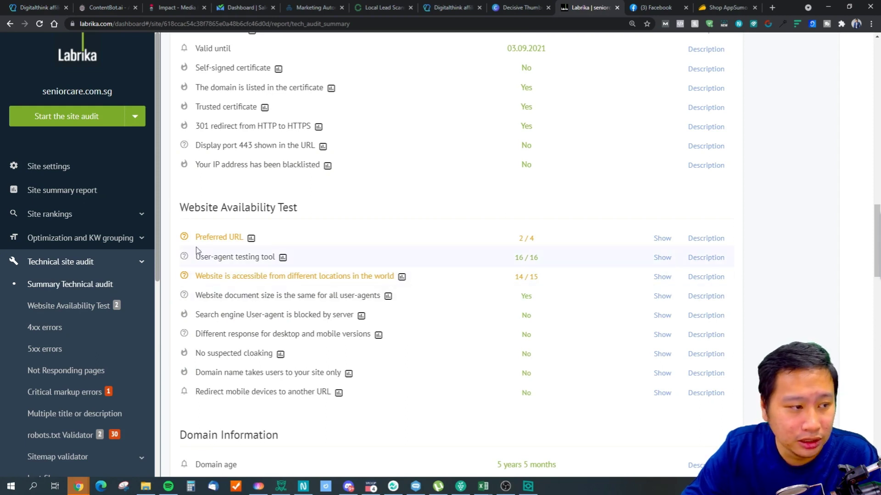
pyautogui.click(664, 277)
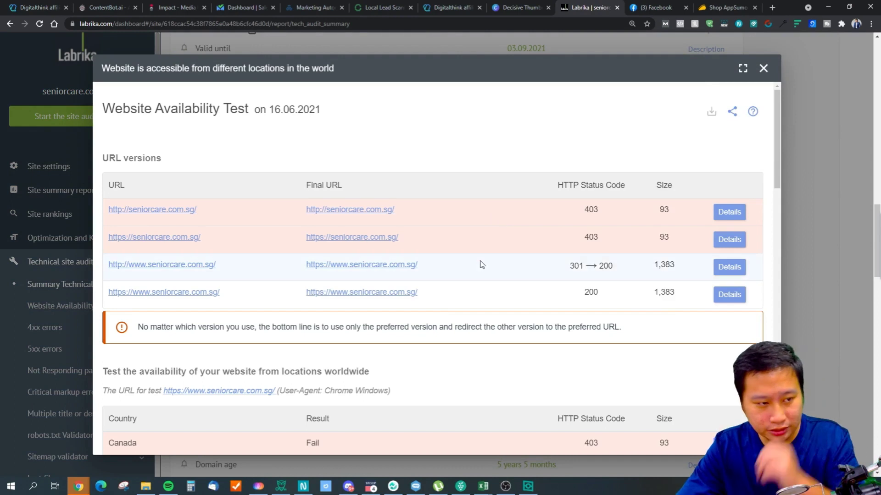
pyautogui.scroll(-2, 485, 227)
pyautogui.scroll(-4, 484, 227)
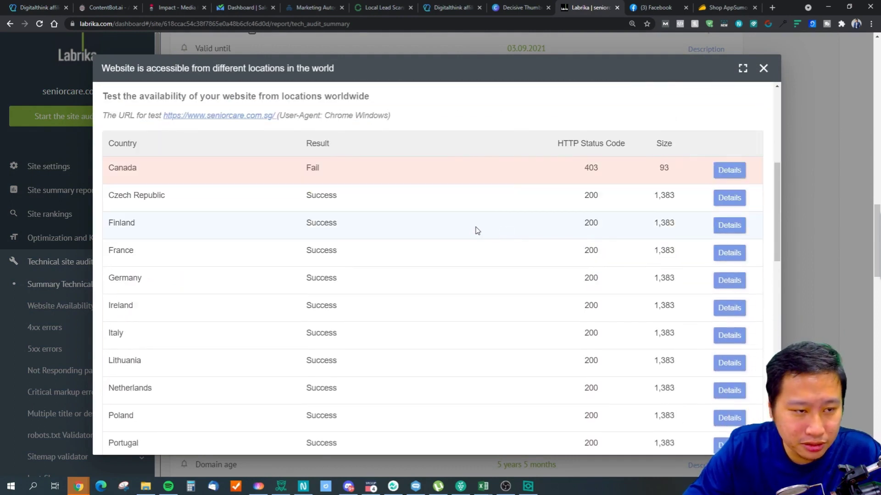
pyautogui.scroll(-5, 478, 229)
pyautogui.scroll(2, 477, 229)
pyautogui.scroll(-6, 478, 228)
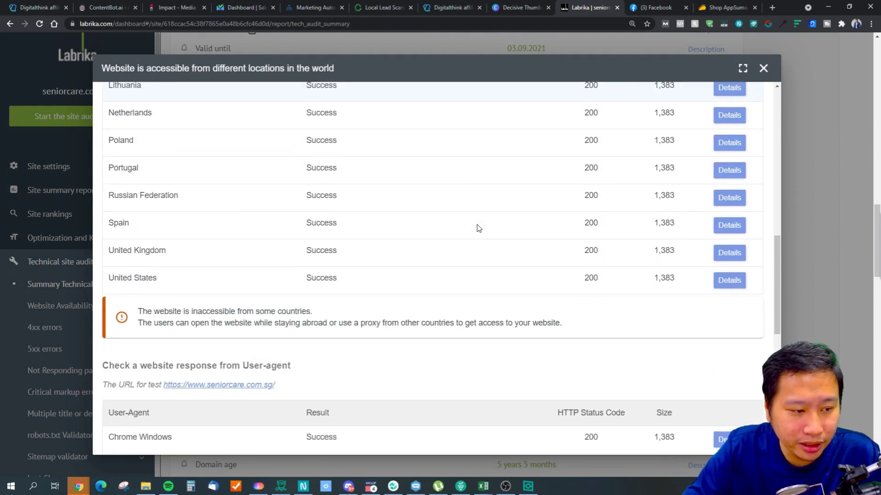
pyautogui.scroll(8, 478, 228)
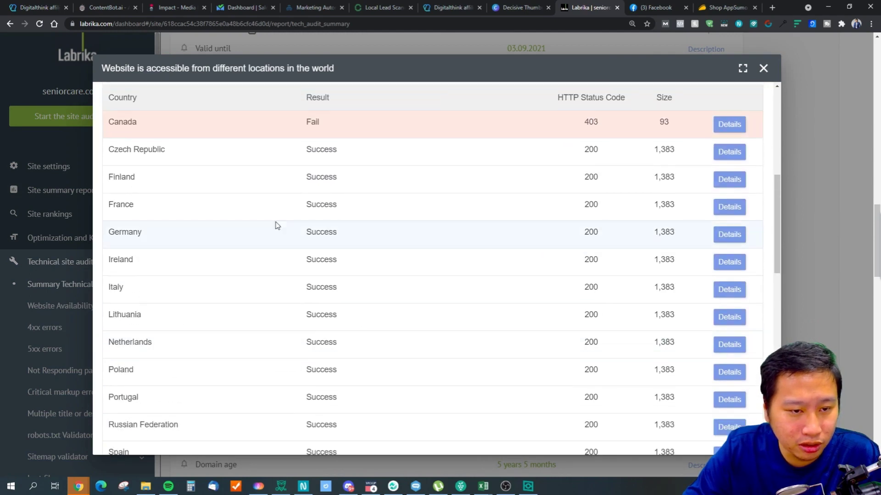
pyautogui.moveTo(141, 153); pyautogui.dragTo(312, 261)
pyautogui.click(187, 163)
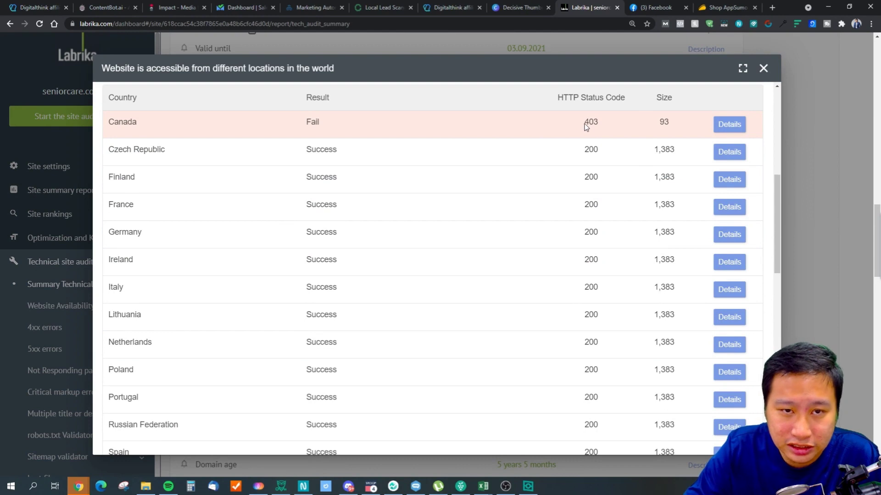
pyautogui.click(764, 69)
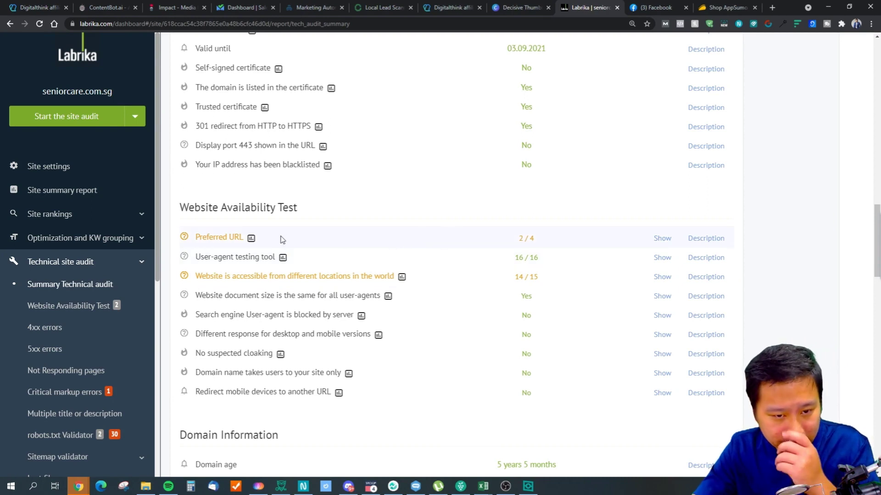
# Open the Preferred URL check, review the status codes of the site's URL versions, and close the details
pyautogui.click(661, 238)
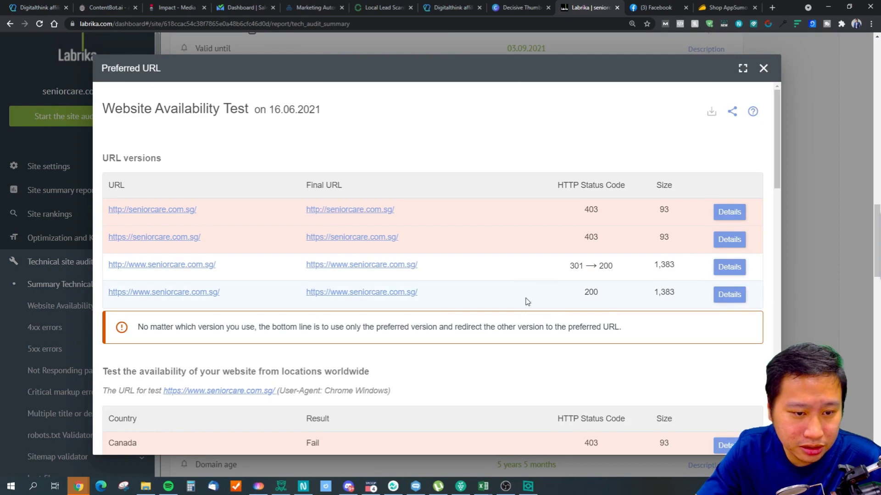
pyautogui.scroll(-5, 532, 300)
pyautogui.scroll(4, 538, 303)
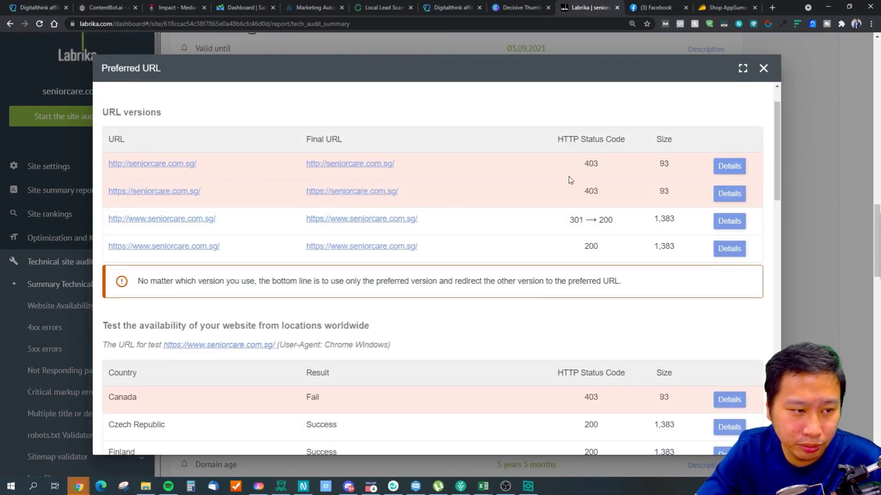
pyautogui.click(763, 68)
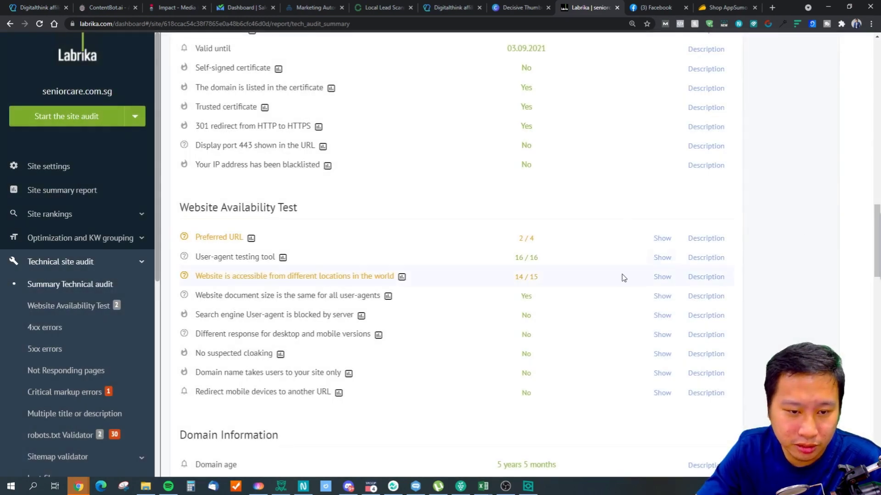
# Examine the audit's Domain Information and Hosting information, including domain age, expiration date, nameservers and hosting location
pyautogui.scroll(-5, 523, 292)
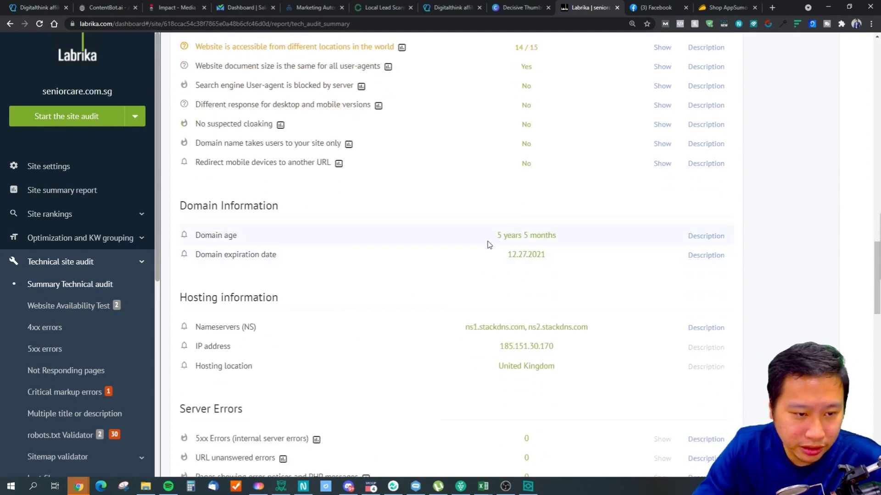
pyautogui.scroll(-1, 275, 252)
pyautogui.scroll(-2, 259, 251)
pyautogui.doubleClick(526, 163)
pyautogui.click(543, 174)
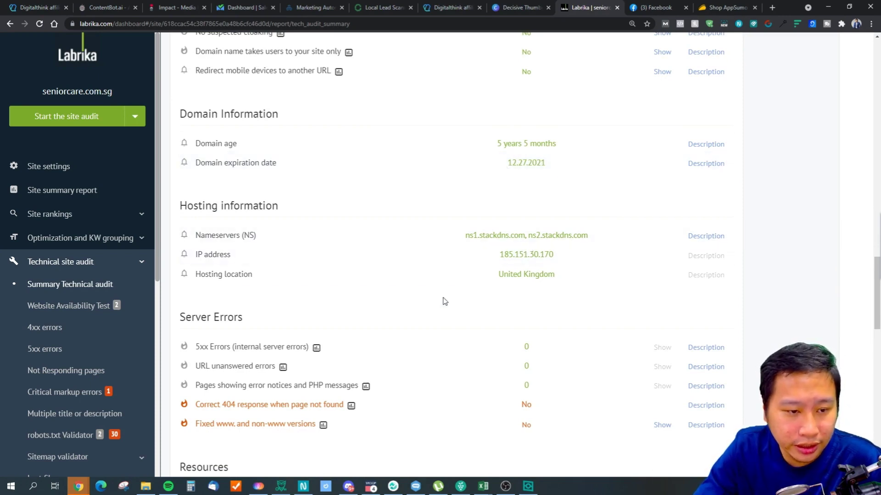
# Examine the remaining summary audit sections, from Server Errors, Resources and Robots.txt through Sitemap.xml, HTML Errors, Images, Google PageSpeed Insights and Redirects
pyautogui.scroll(-5, 448, 289)
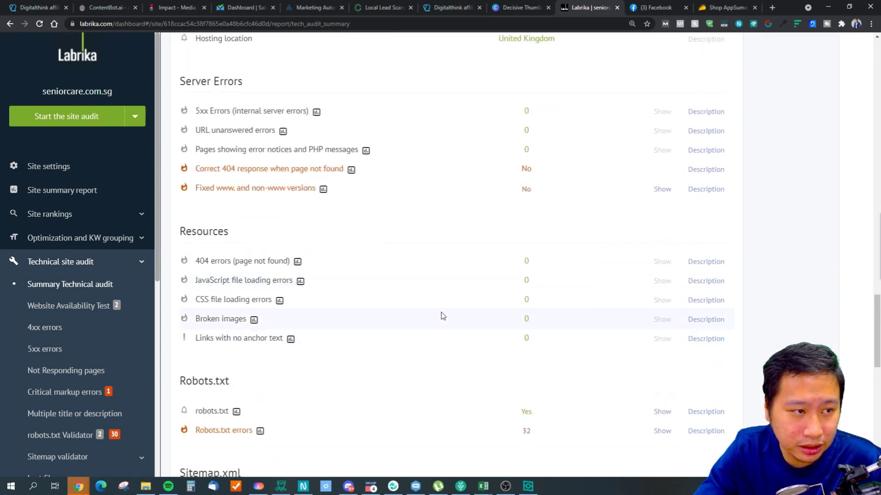
pyautogui.scroll(1, 440, 316)
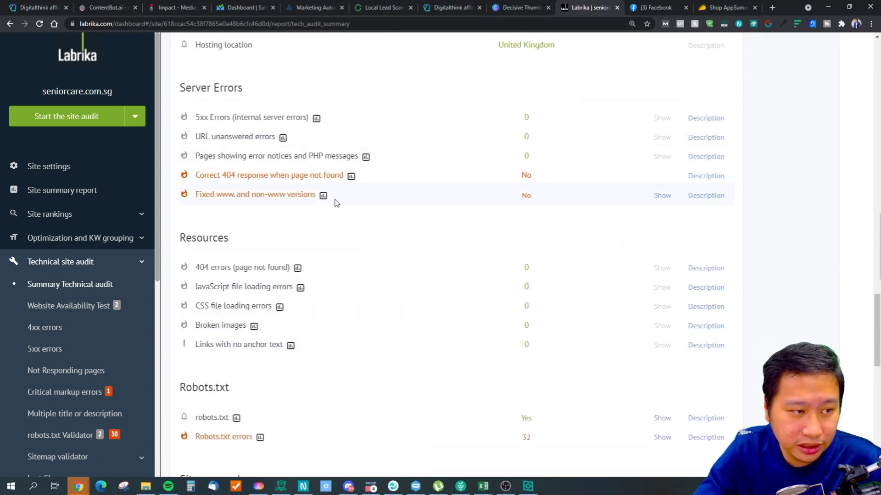
pyautogui.scroll(-3, 319, 223)
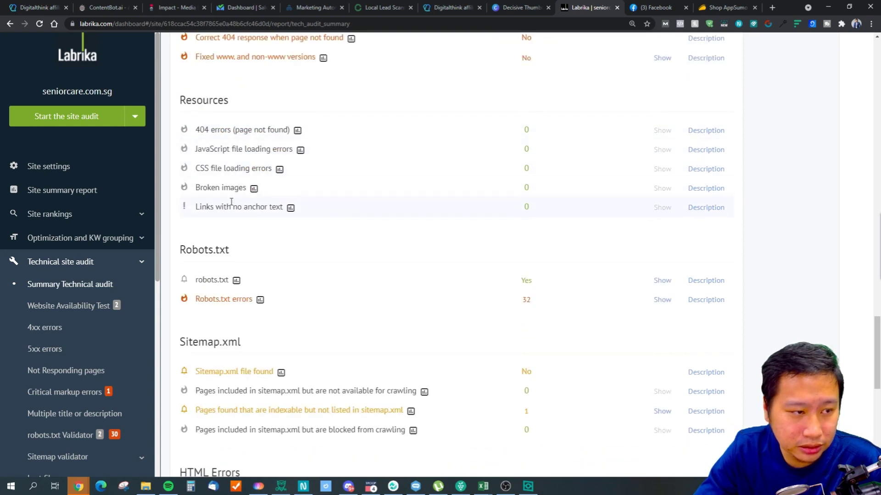
pyautogui.scroll(-3, 344, 287)
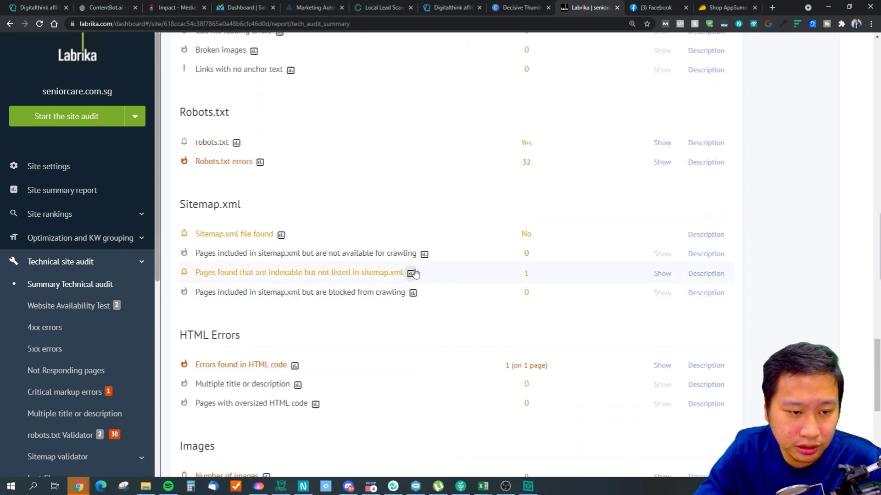
pyautogui.scroll(3, 414, 274)
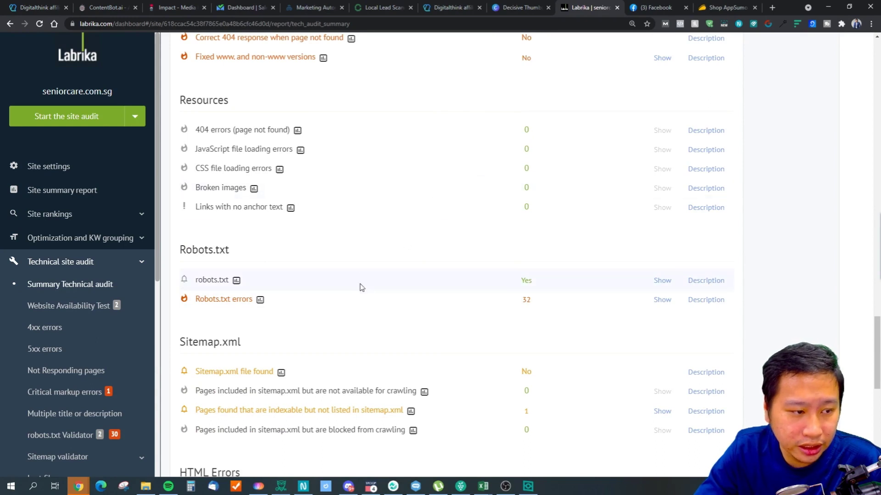
pyautogui.scroll(-7, 399, 257)
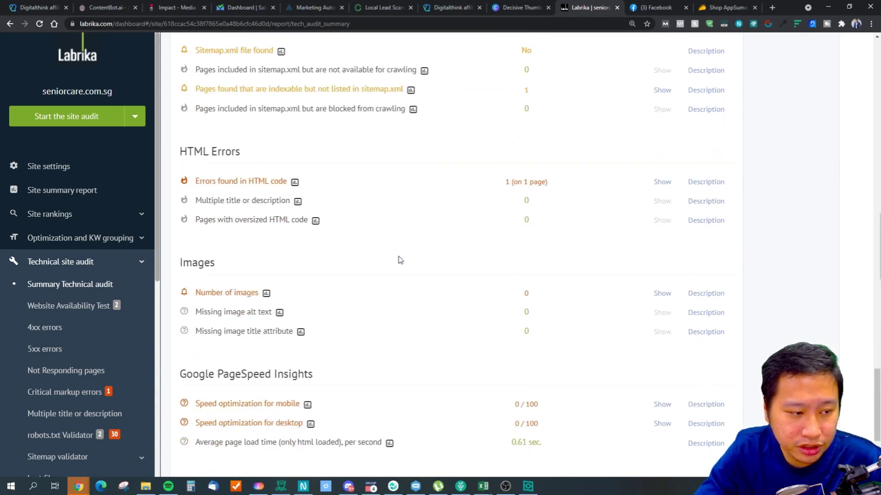
pyautogui.scroll(-3, 400, 260)
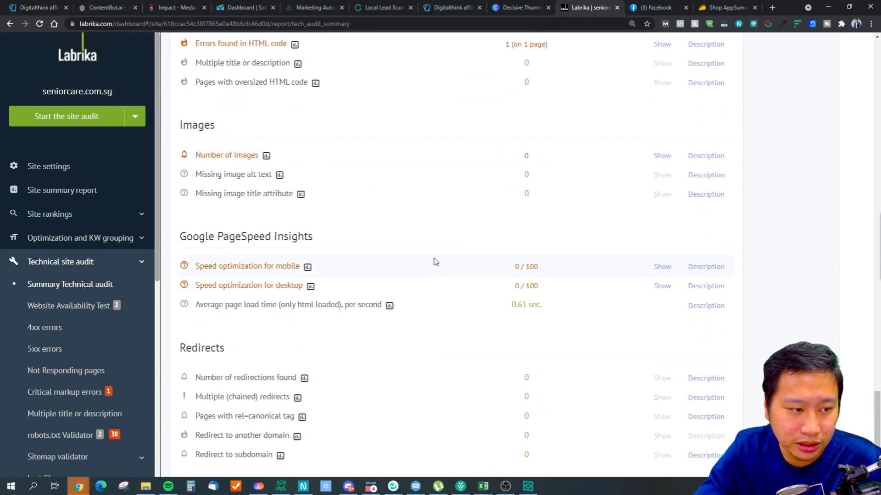
pyautogui.scroll(-1, 436, 262)
# Open the full Website Availability Test report and examine its URL versions, worldwide location results and User-agent responses
pyautogui.click(69, 326)
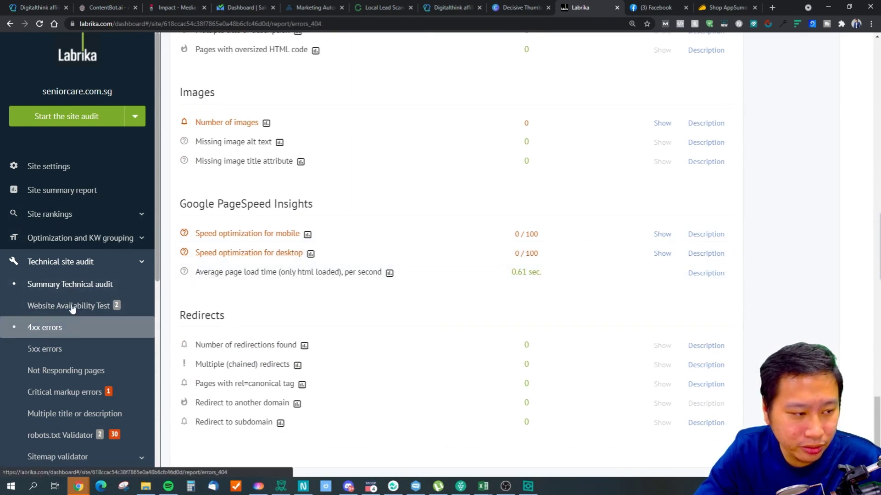
pyautogui.click(72, 308)
pyautogui.scroll(-1, 588, 280)
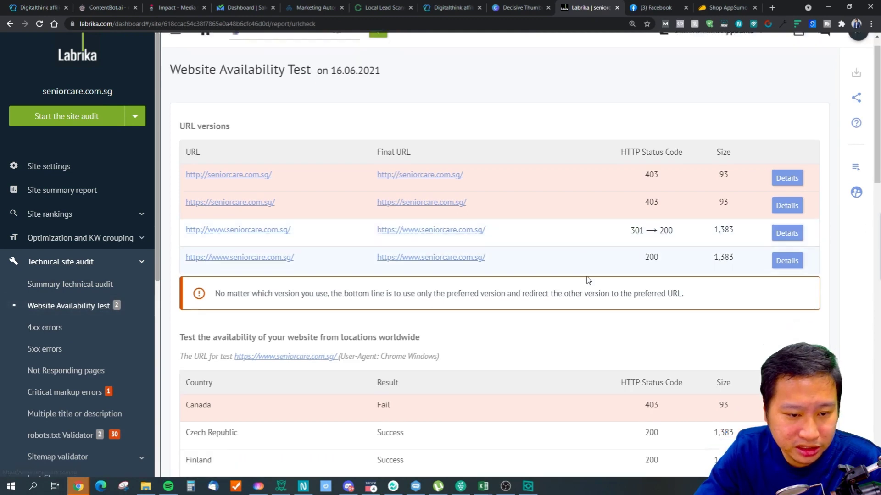
pyautogui.scroll(-15, 588, 280)
pyautogui.scroll(4, 588, 279)
pyautogui.moveTo(208, 198); pyautogui.dragTo(340, 320)
pyautogui.click(340, 319)
pyautogui.scroll(-4, 389, 288)
pyautogui.scroll(15, 365, 277)
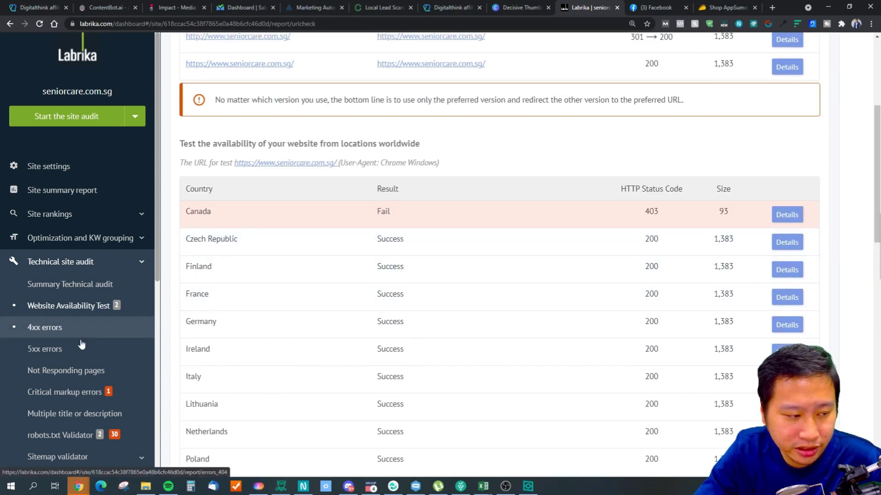
# Check the 4xx errors report and compare it with the 5xx errors report
pyautogui.click(59, 328)
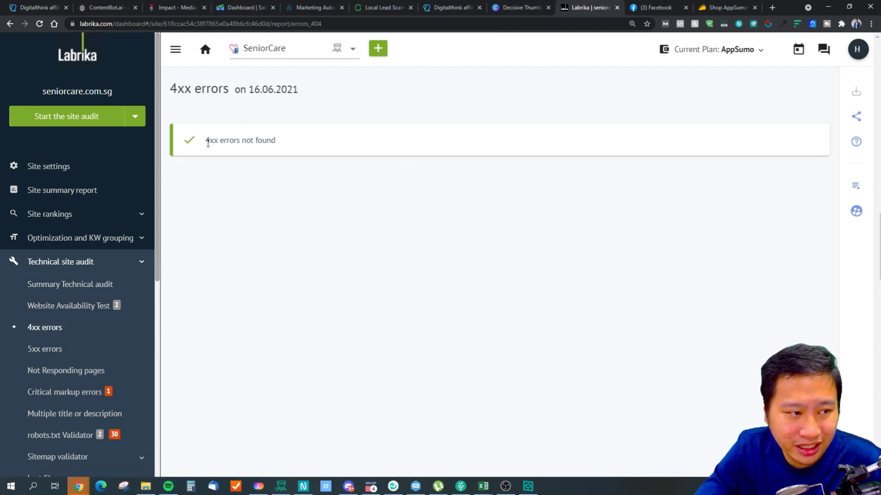
pyautogui.moveTo(206, 142); pyautogui.dragTo(261, 150)
pyautogui.click(258, 156)
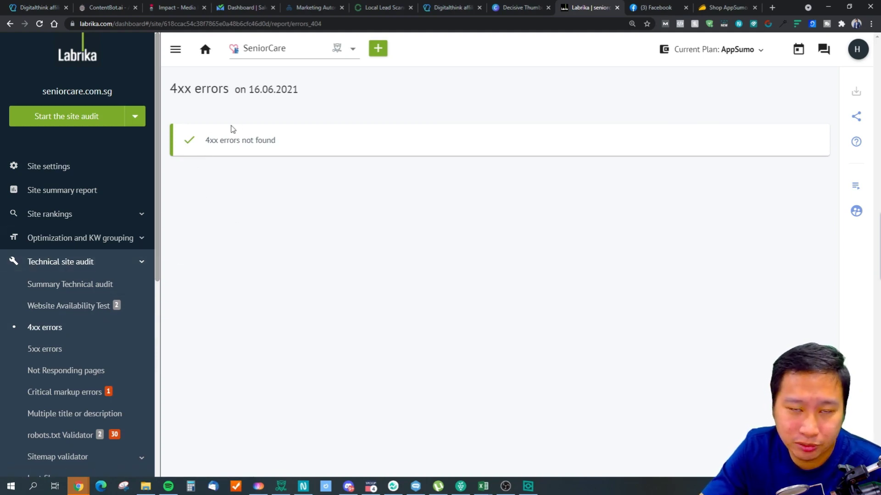
pyautogui.click(59, 351)
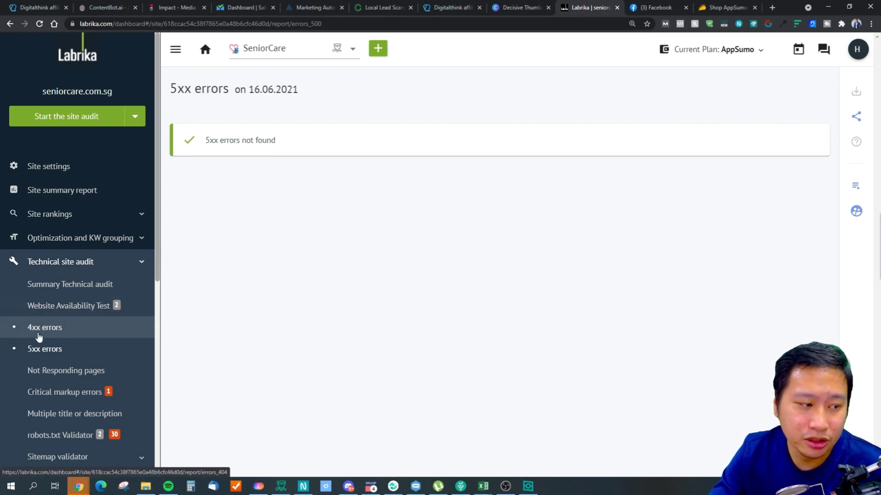
pyautogui.click(38, 335)
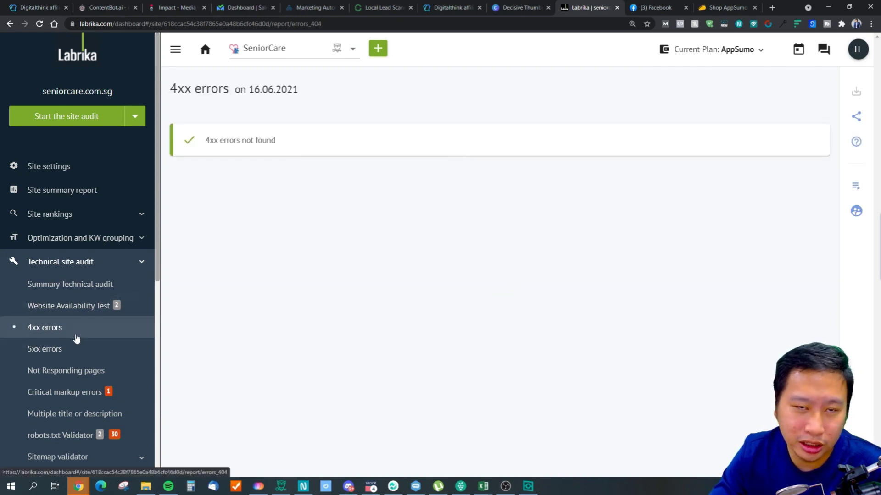
pyautogui.click(67, 351)
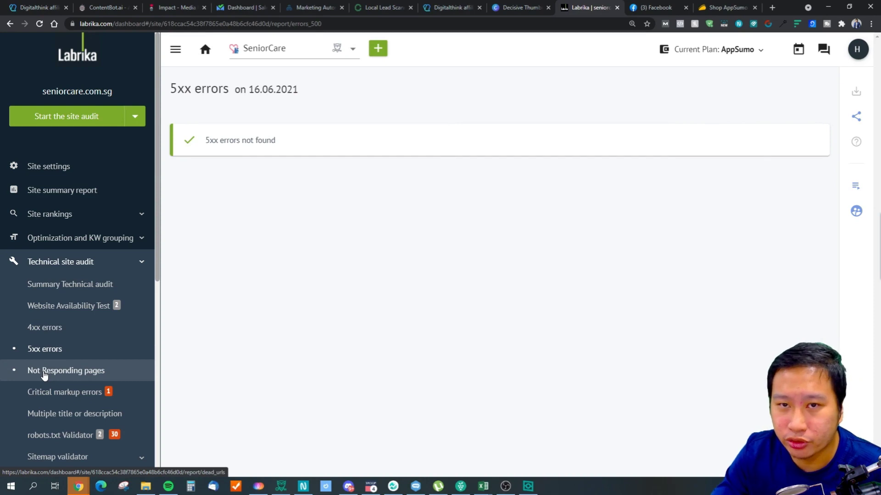
# Go through the Not Responding pages, Critical markup errors, and Multiple title or description reports
pyautogui.scroll(-1, 60, 347)
pyautogui.click(61, 332)
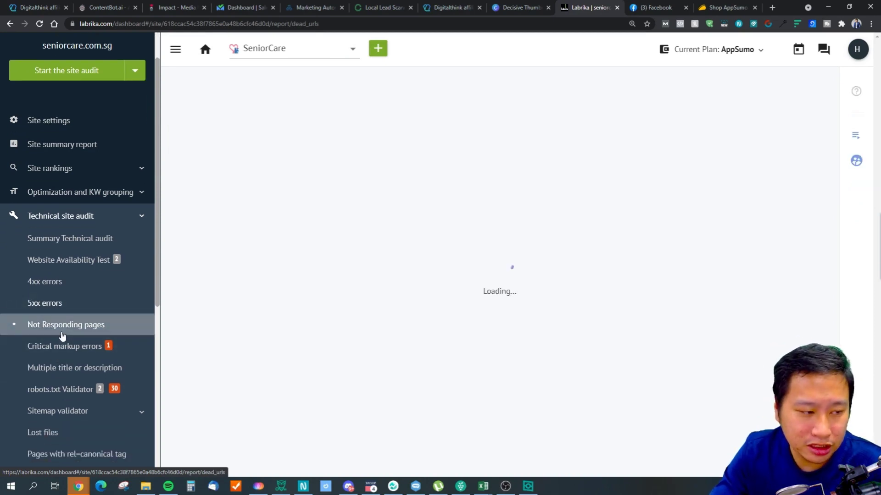
pyautogui.click(78, 351)
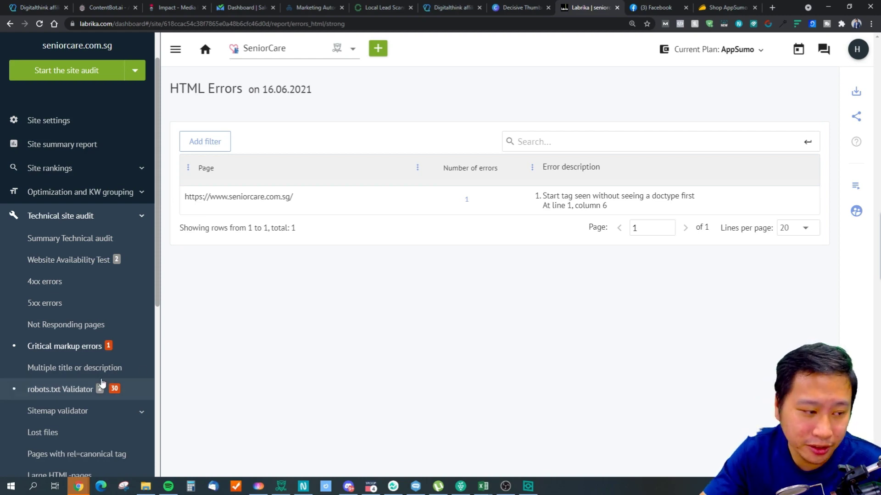
pyautogui.click(78, 367)
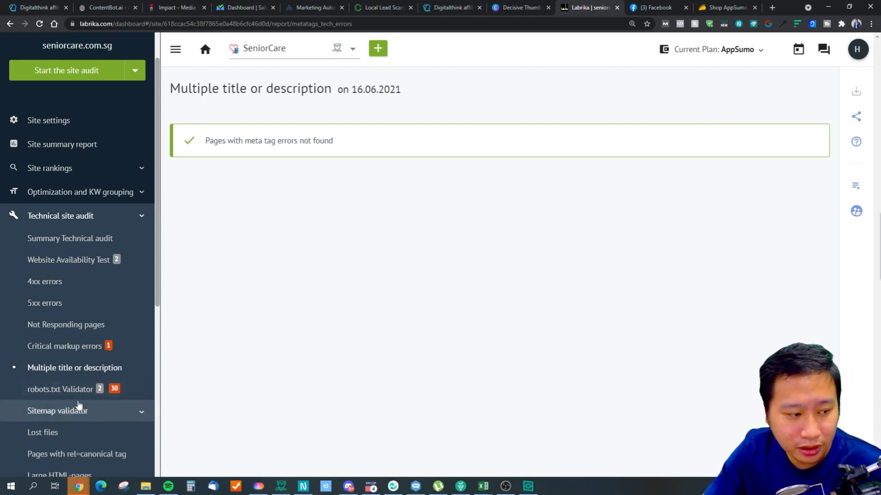
# Open the robots.txt Validator and examine the errors and warnings listed for each row of the file
pyautogui.click(53, 389)
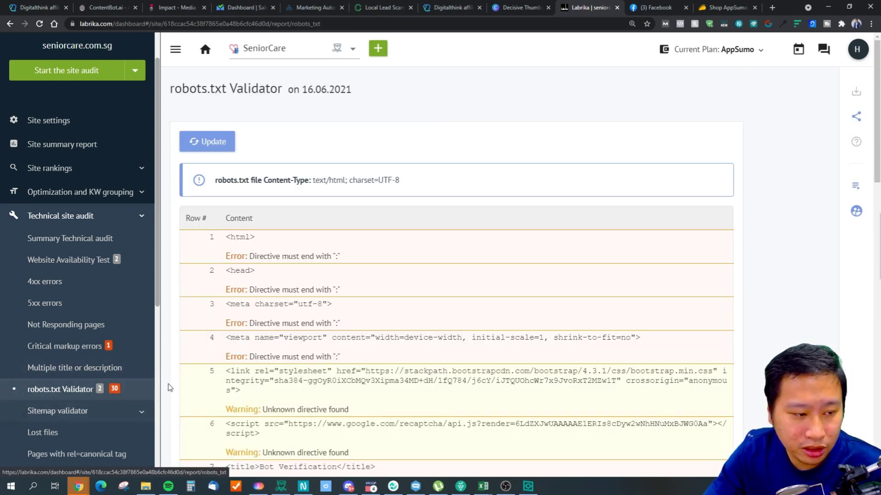
pyautogui.scroll(-1, 291, 340)
pyautogui.scroll(-10, 291, 339)
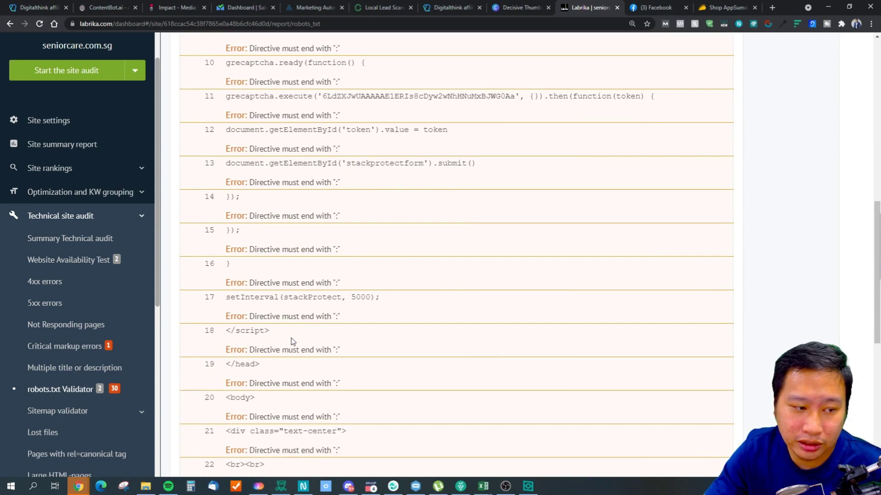
pyautogui.scroll(8, 291, 342)
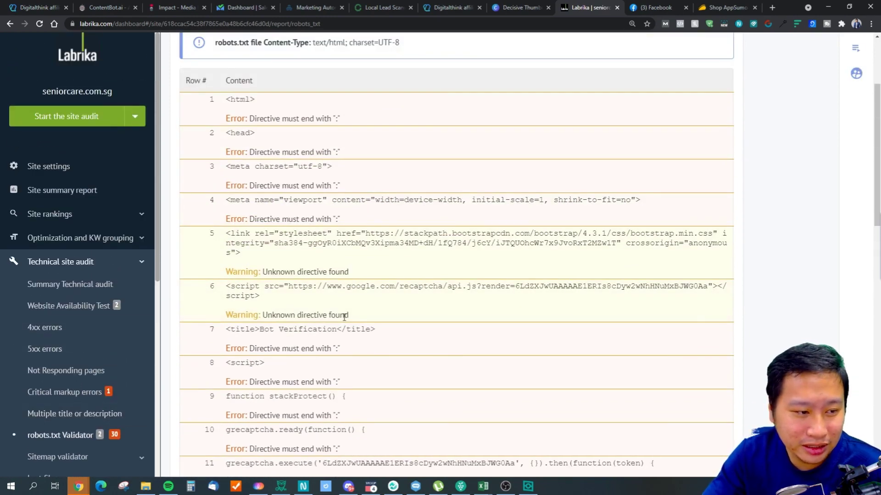
pyautogui.scroll(4, 344, 319)
pyautogui.scroll(-6, 345, 321)
pyautogui.scroll(-13, 345, 321)
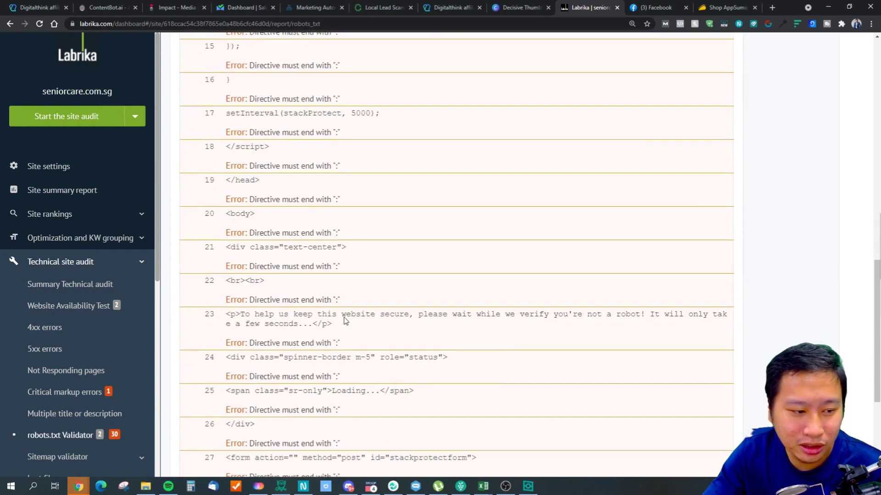
pyautogui.scroll(2, 344, 321)
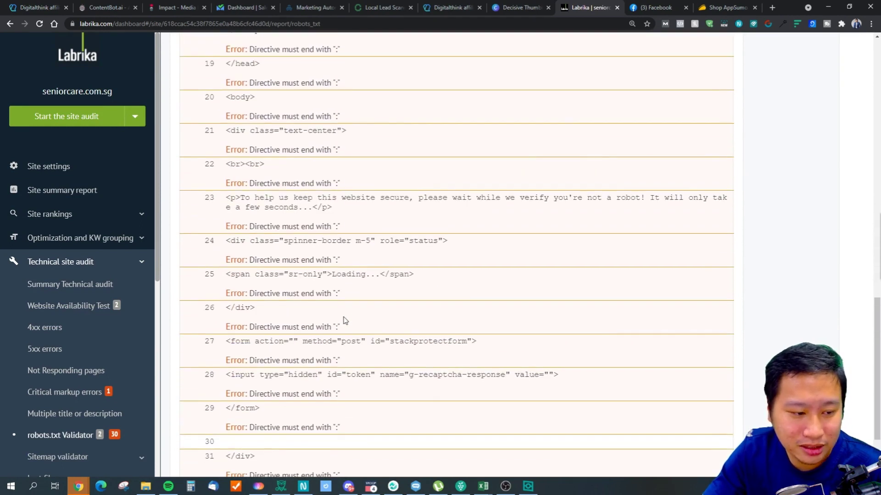
# Go through the Sitemap validator reports on pages unavailable for indexing, pages blocked but in sitemap.xml, and indexable pages not listed
pyautogui.scroll(10, 301, 321)
pyautogui.scroll(5, 299, 321)
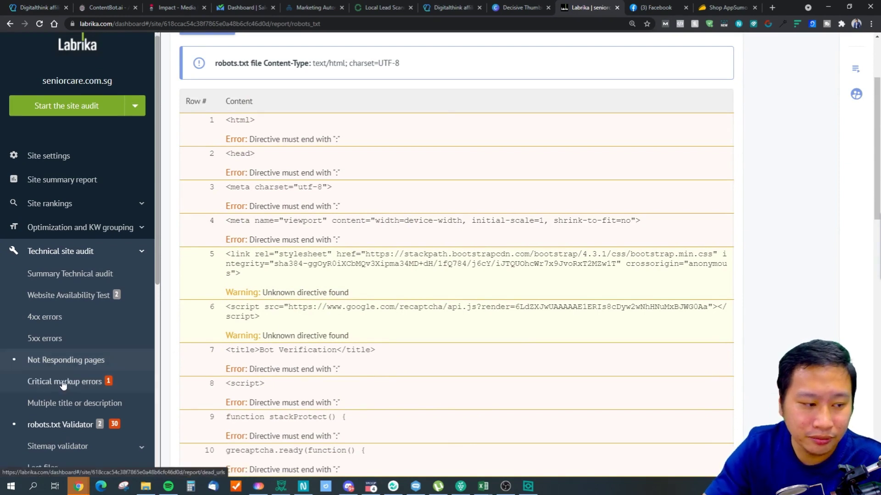
pyautogui.scroll(-3, 71, 369)
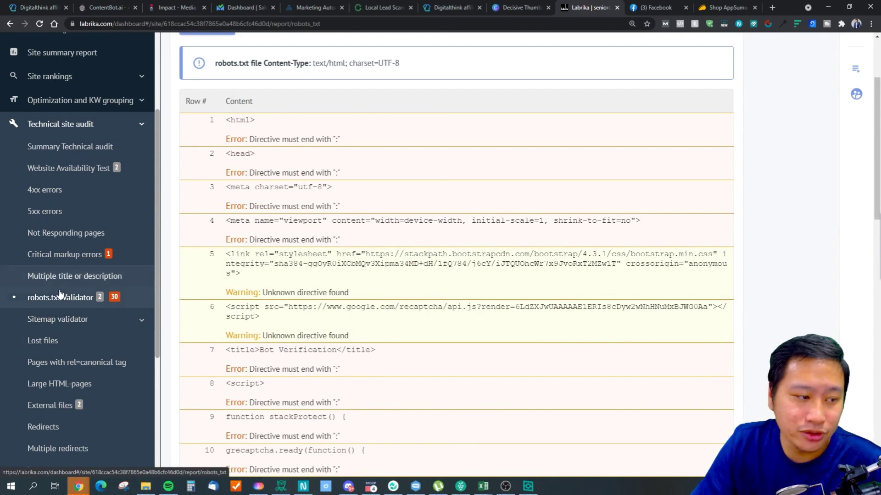
pyautogui.click(80, 326)
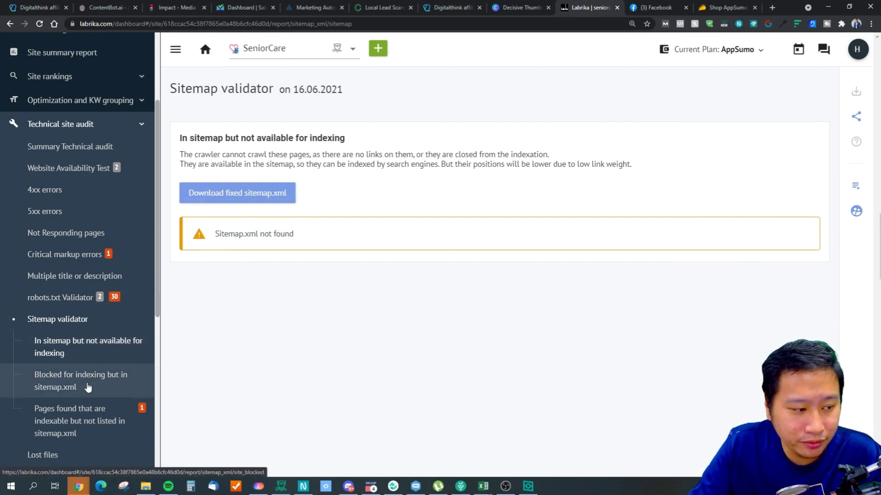
pyautogui.click(54, 384)
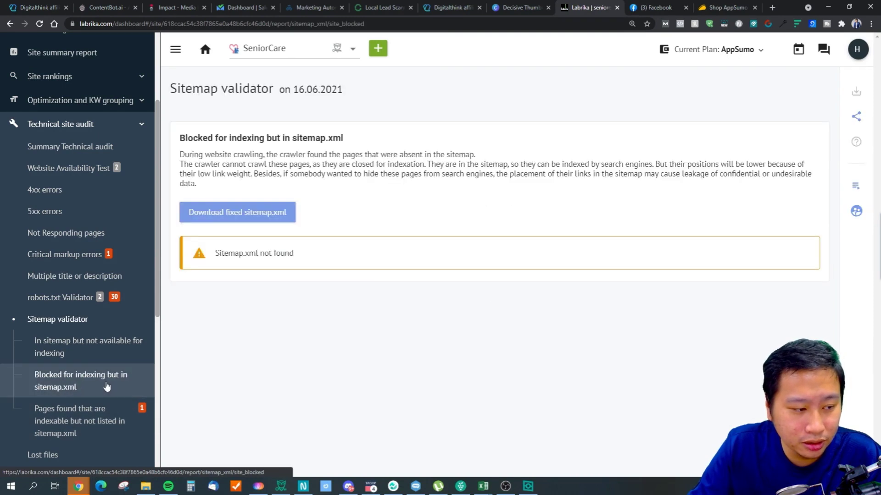
pyautogui.click(77, 352)
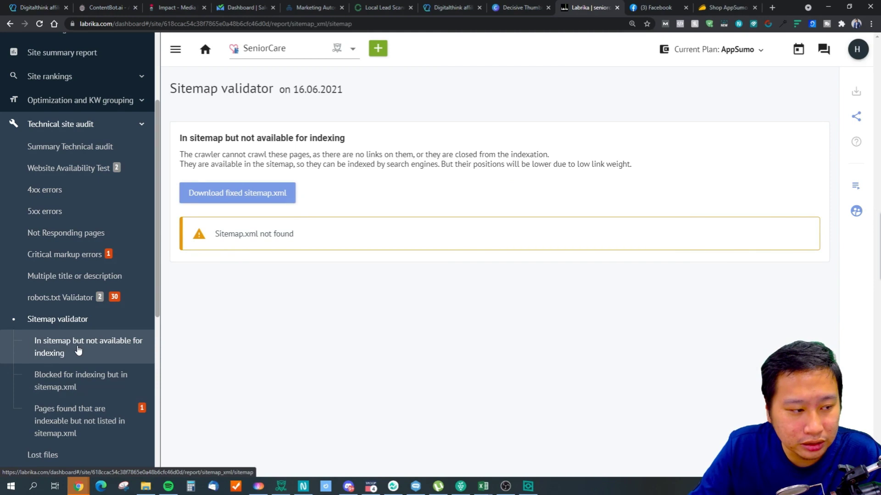
pyautogui.click(73, 387)
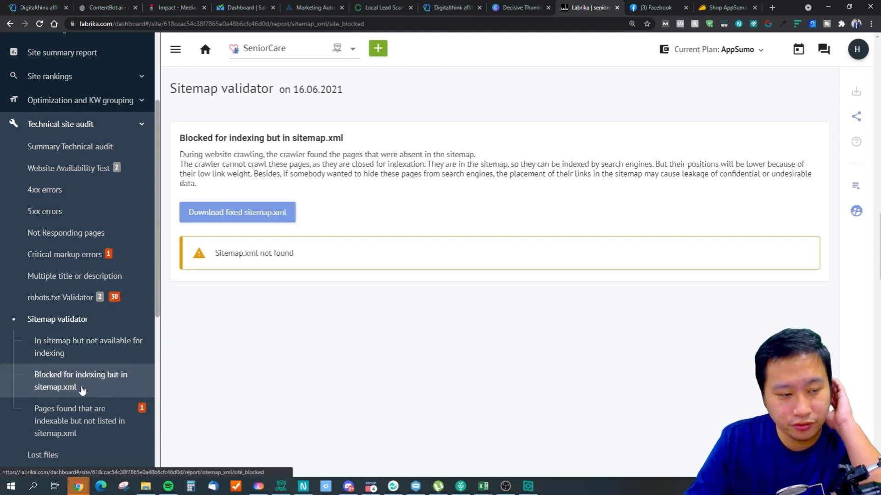
pyautogui.click(74, 418)
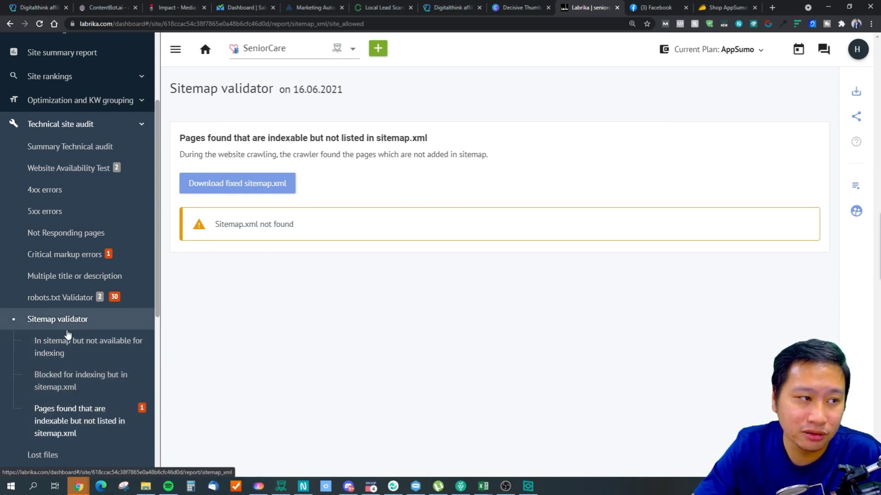
# Check the Lost files, Pages with rel=canonical tag, and Large HTML-pages reports
pyautogui.scroll(-2, 77, 356)
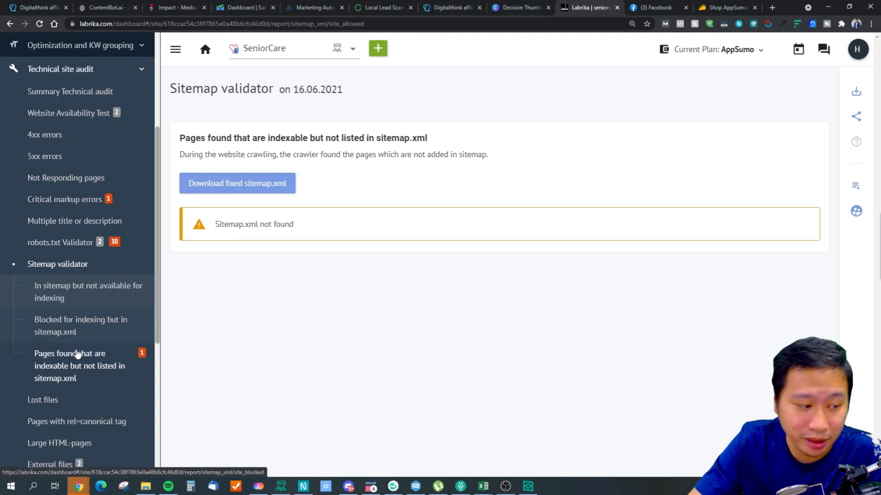
pyautogui.click(69, 368)
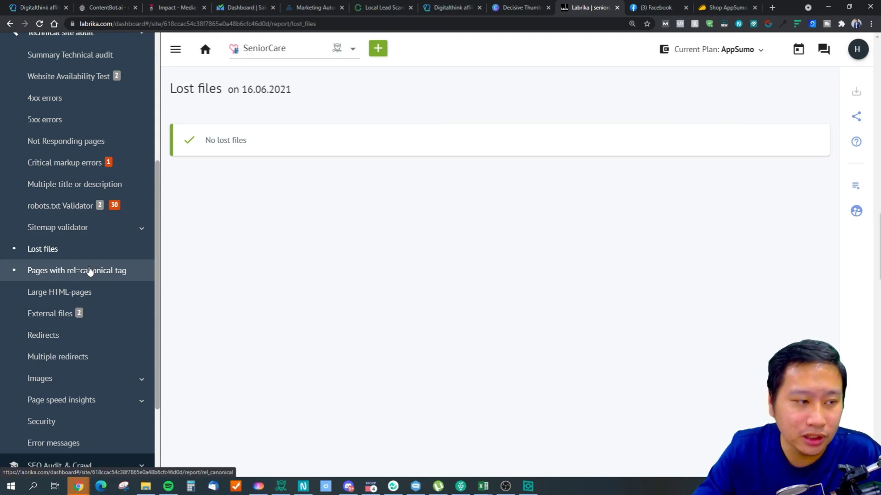
pyautogui.click(71, 282)
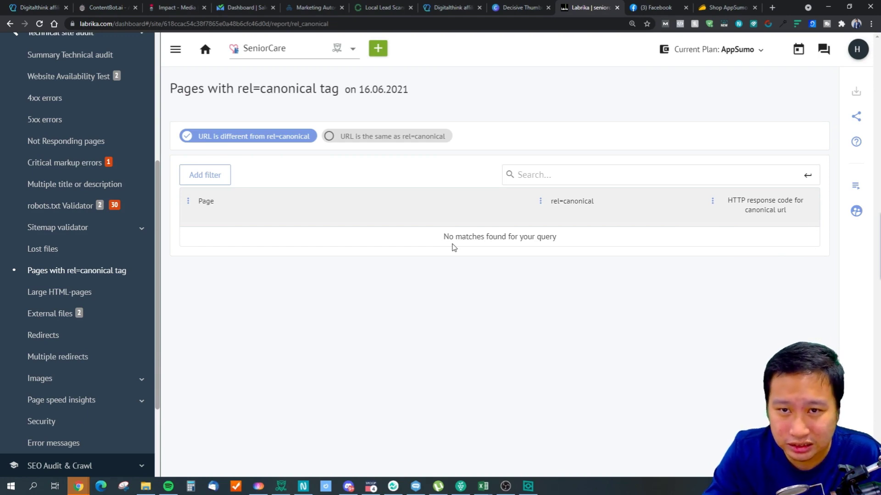
pyautogui.click(110, 300)
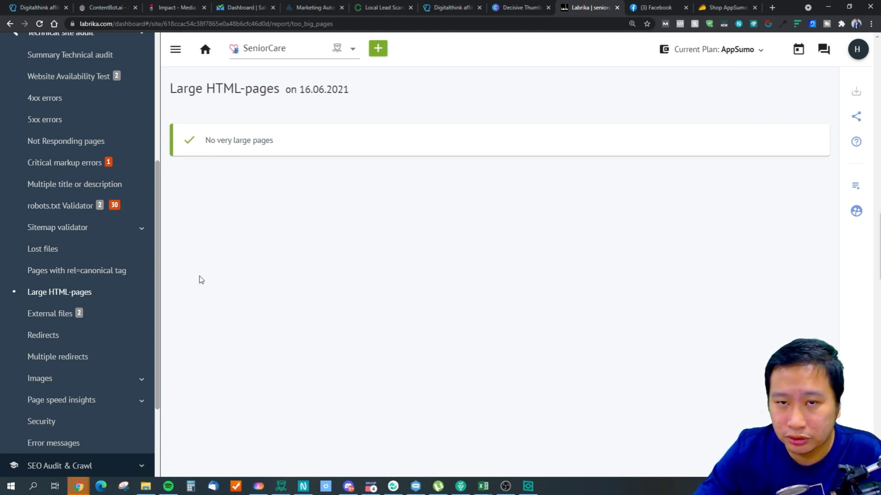
# Review the External files report, followed by the Redirects and Multiple redirects reports
pyautogui.click(53, 313)
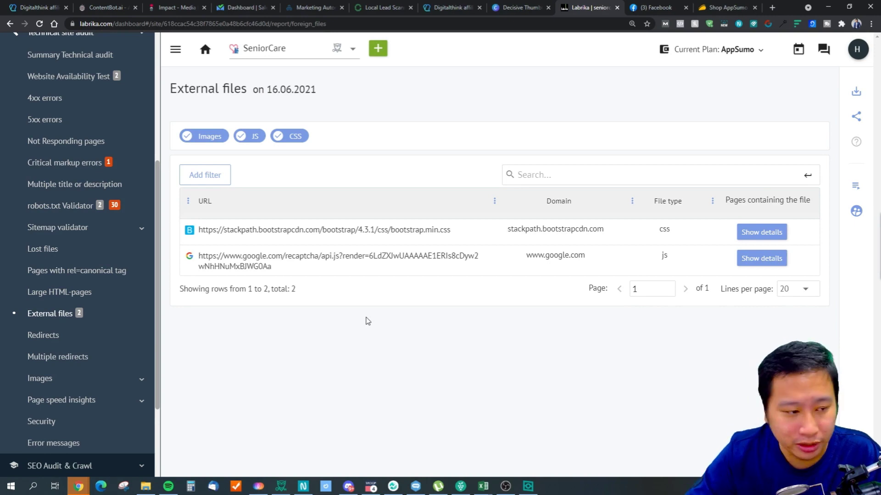
pyautogui.click(71, 337)
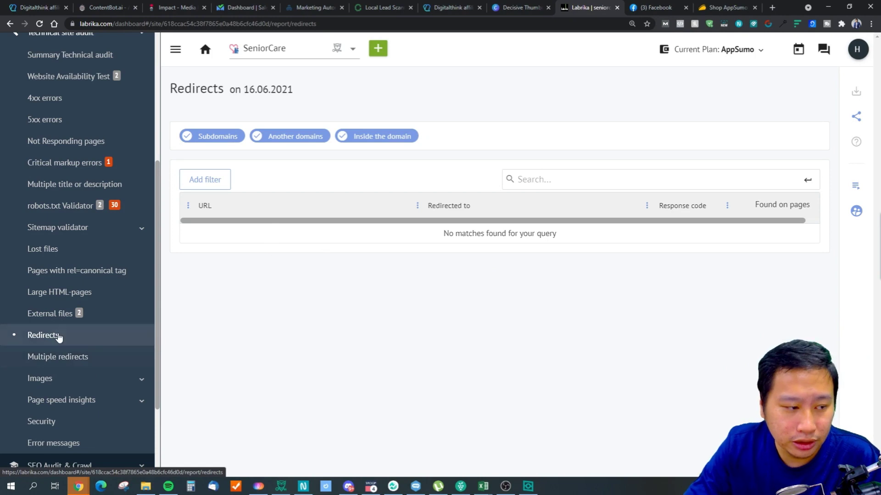
pyautogui.click(70, 357)
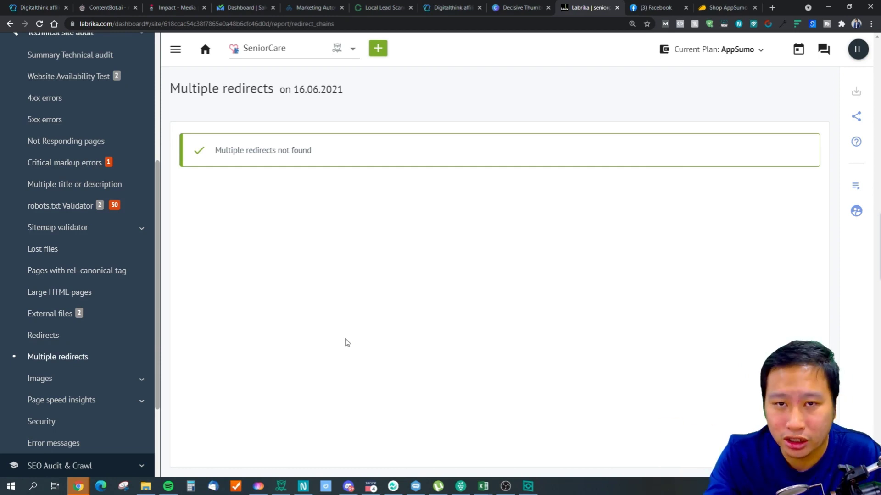
# View the All images report and the Page speed insights for both mobile devices and desktops
pyautogui.click(61, 395)
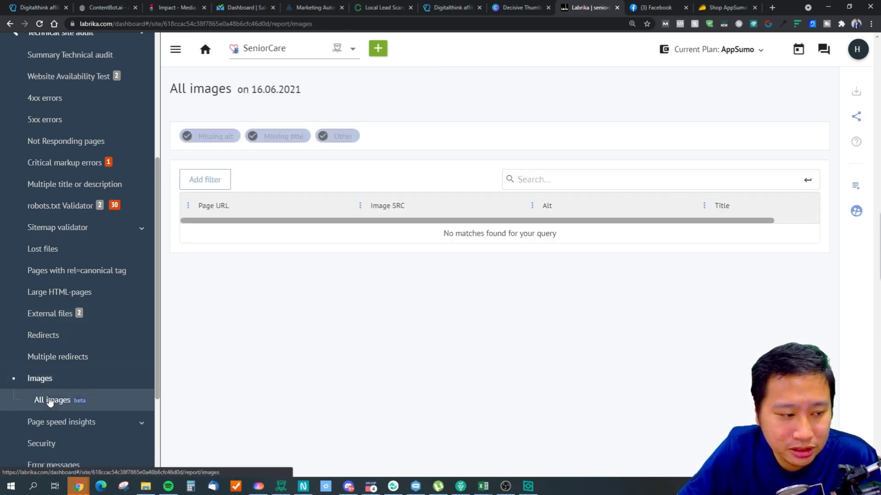
pyautogui.scroll(-3, 69, 346)
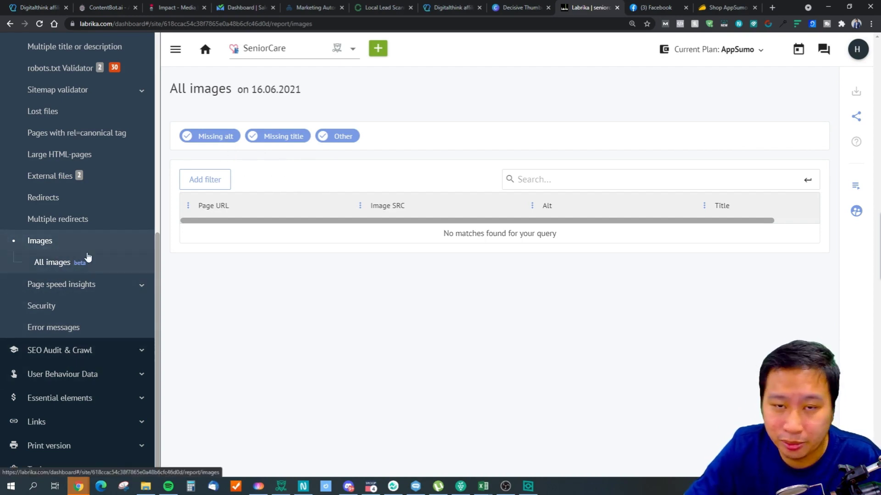
pyautogui.click(71, 285)
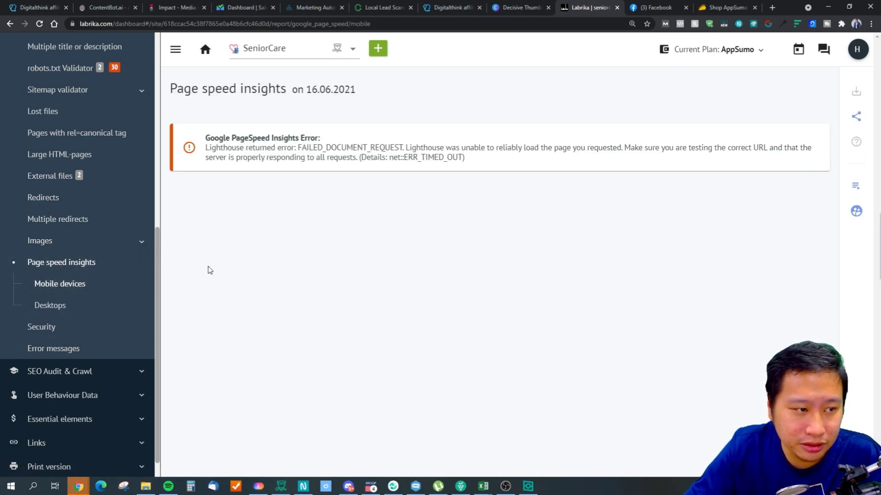
pyautogui.click(65, 305)
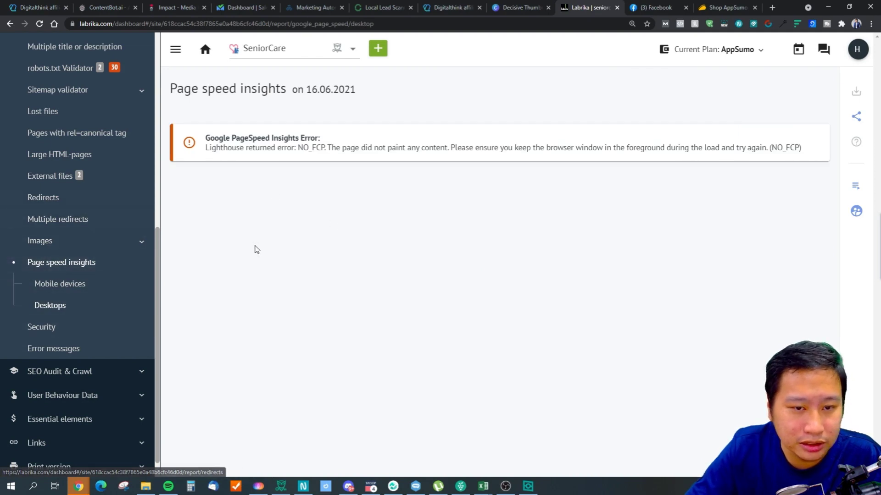
# Check the site's SSL and blacklist details in the Security report, plus the Error messages report
pyautogui.click(59, 329)
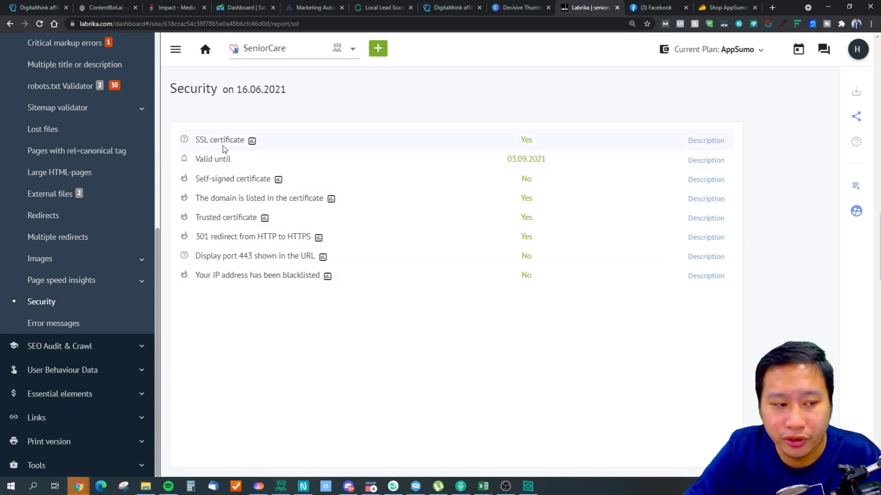
pyautogui.click(77, 325)
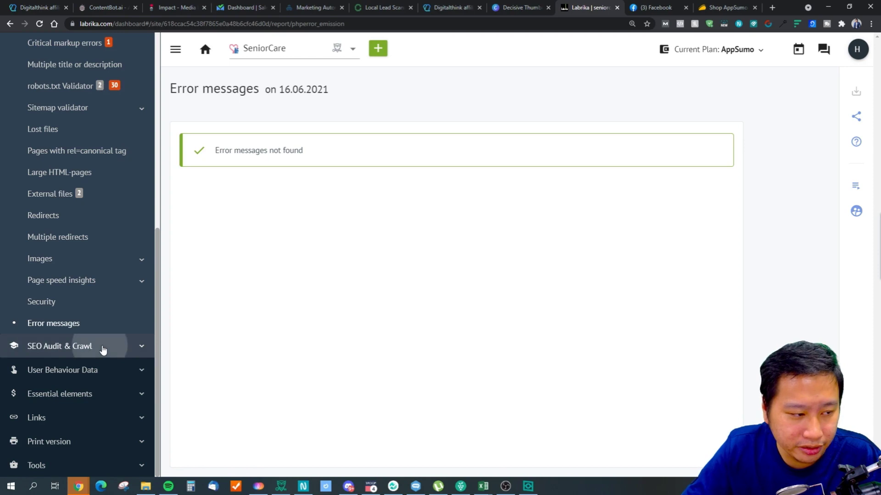
# Open the Summary SEO Audit and examine its error categories, critical errors chart and Site Indexability section
pyautogui.click(75, 347)
pyautogui.scroll(2, 113, 285)
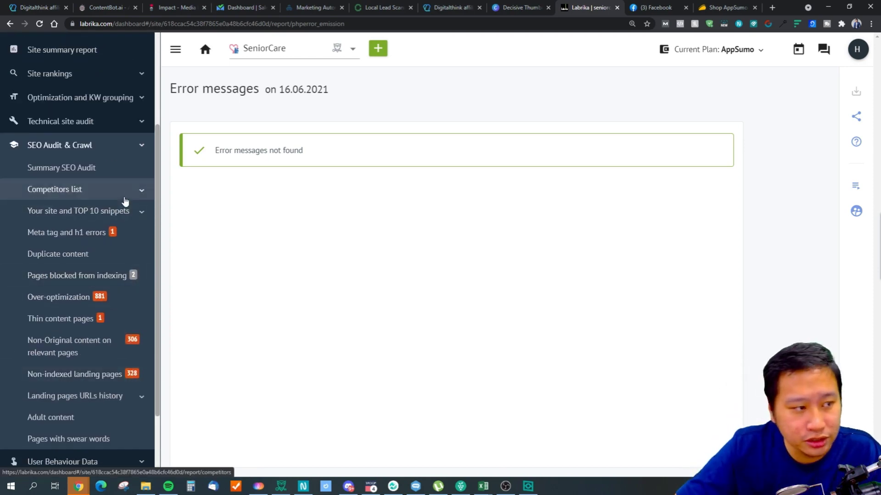
pyautogui.click(119, 168)
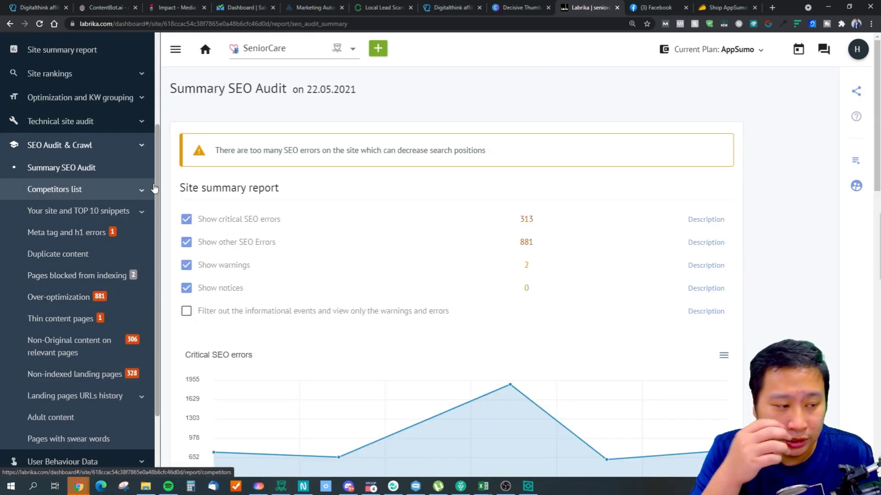
pyautogui.scroll(-3, 414, 302)
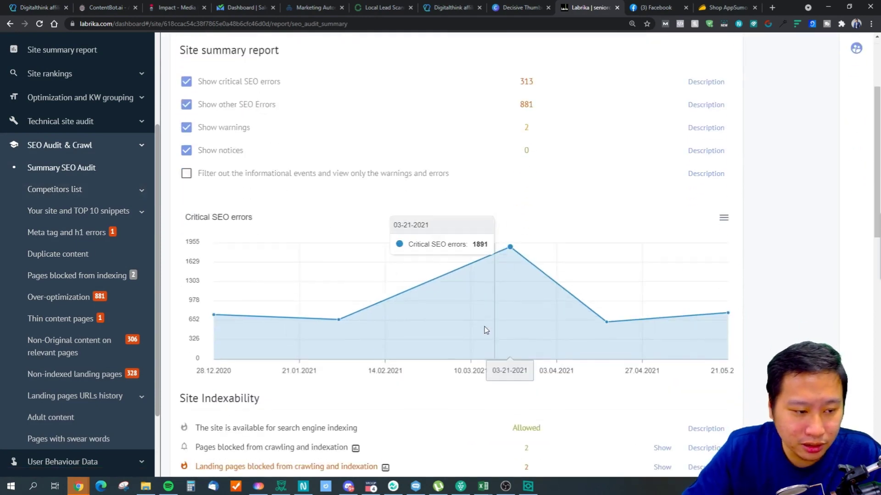
pyautogui.scroll(-2, 499, 252)
pyautogui.scroll(5, 342, 278)
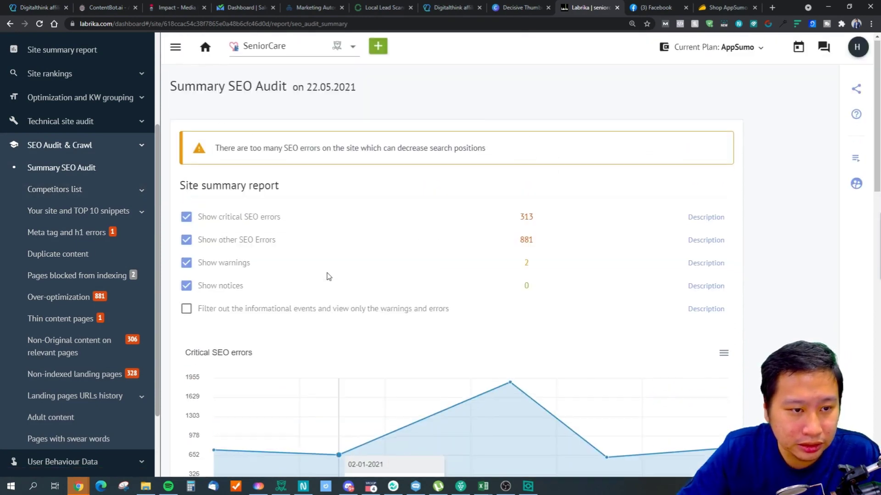
# Open the Competitors list and compare how many Top10 keywords each competing site has
pyautogui.click(87, 197)
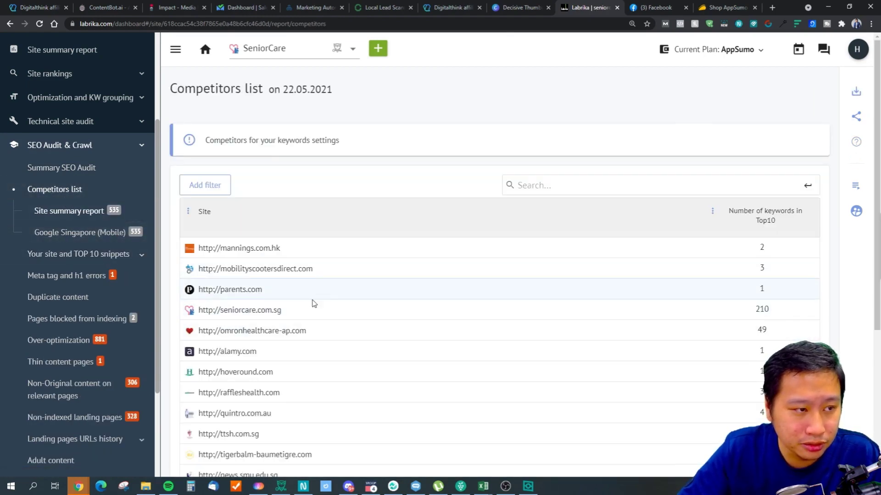
pyautogui.scroll(-3, 395, 367)
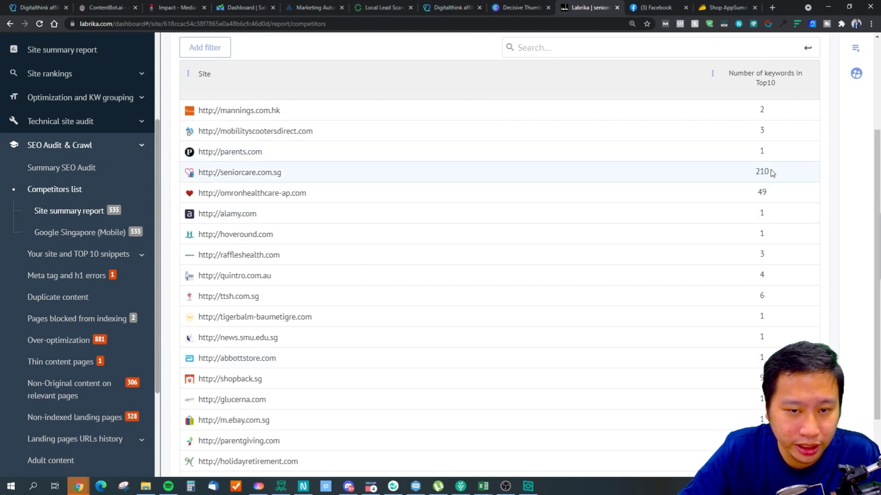
pyautogui.scroll(2, 641, 208)
pyautogui.scroll(-3, 727, 275)
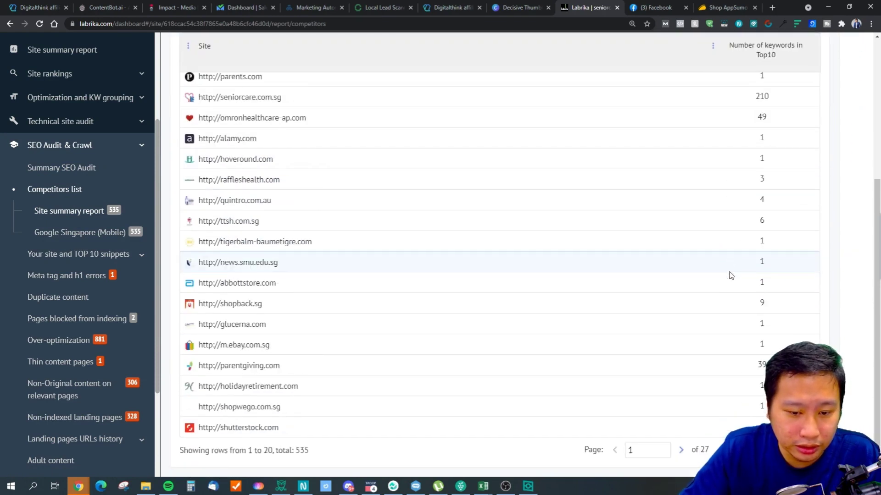
pyautogui.scroll(4, 283, 193)
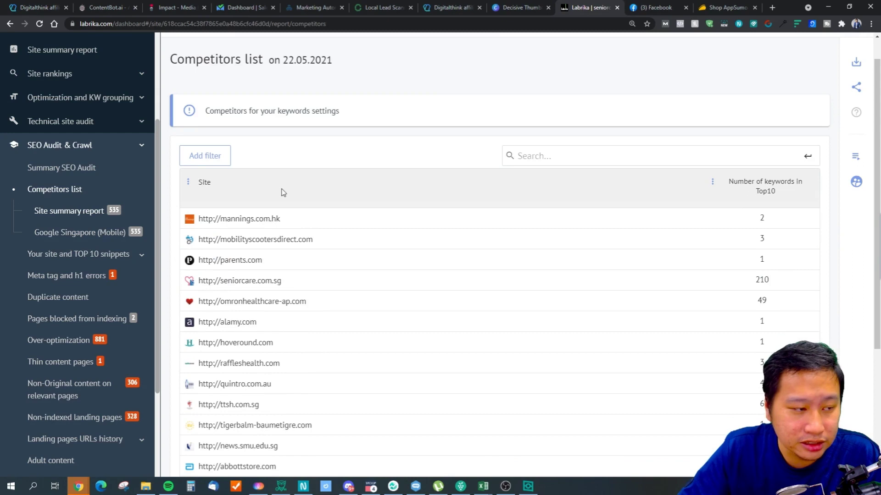
# Open Your site and TOP 10 snippets for Google Singapore (Mobile) and examine the report date, keyword positions and snippets
pyautogui.click(90, 255)
pyautogui.click(102, 235)
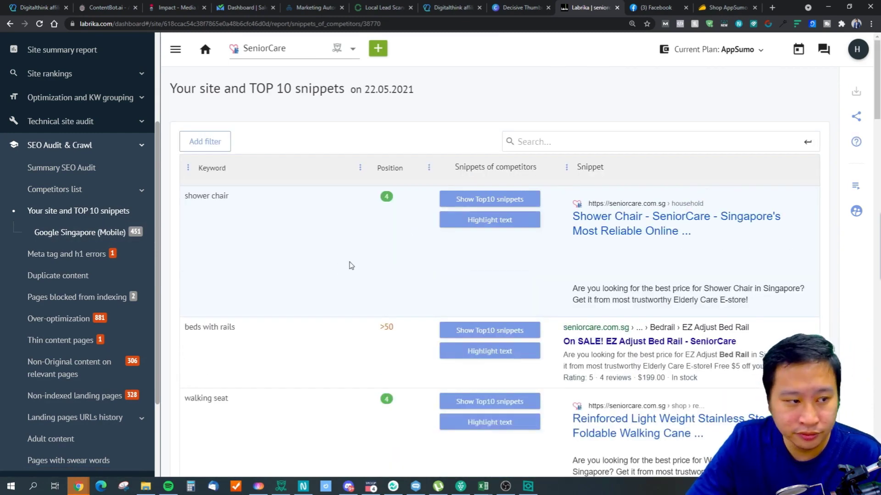
pyautogui.scroll(-10, 394, 284)
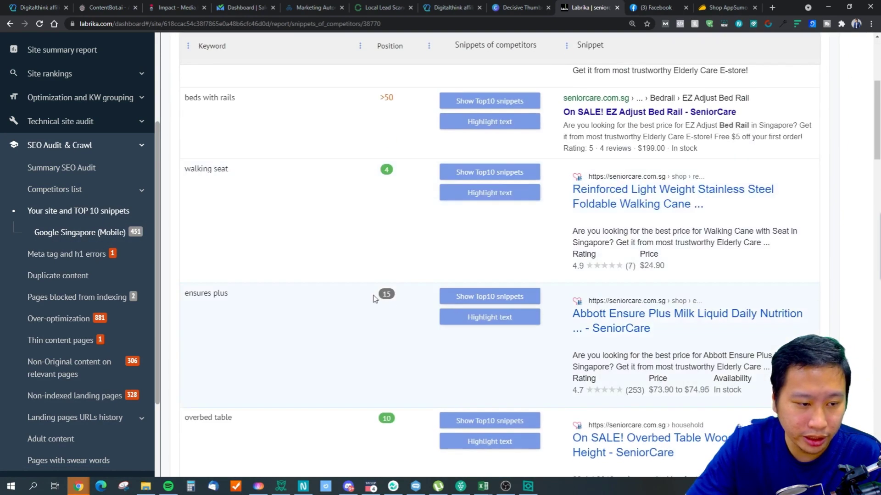
pyautogui.scroll(10, 391, 315)
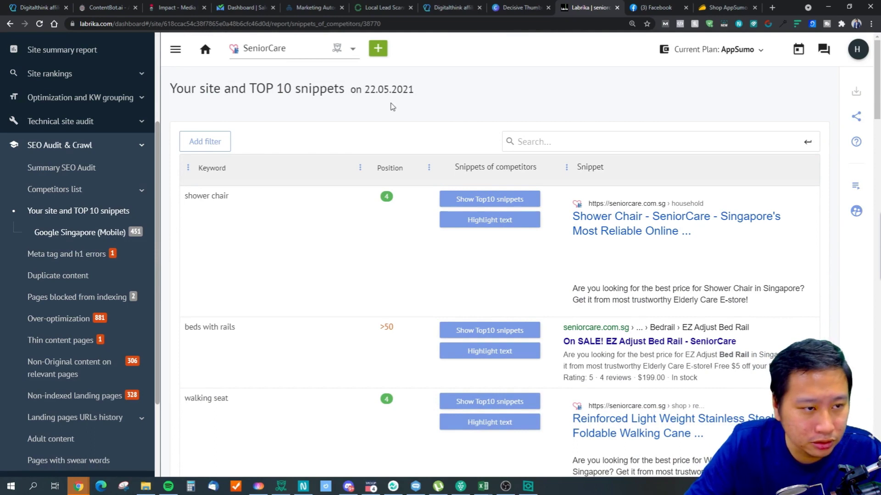
pyautogui.scroll(-9, 346, 248)
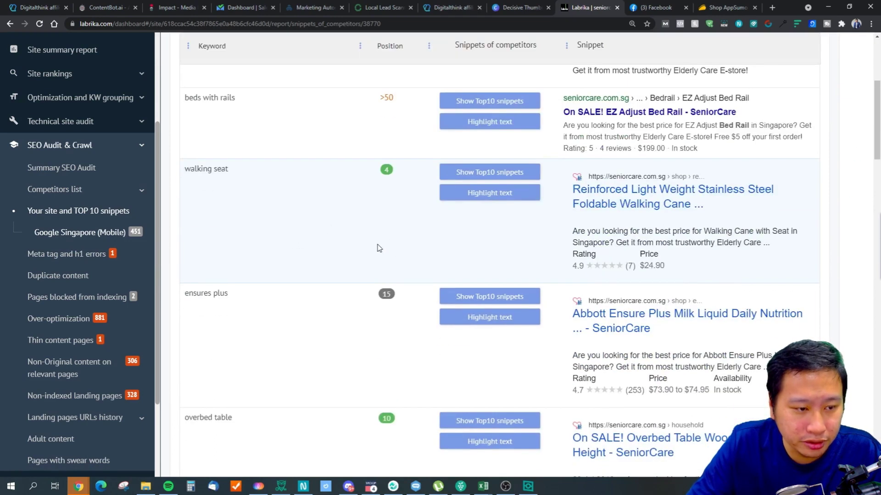
pyautogui.scroll(10, 410, 251)
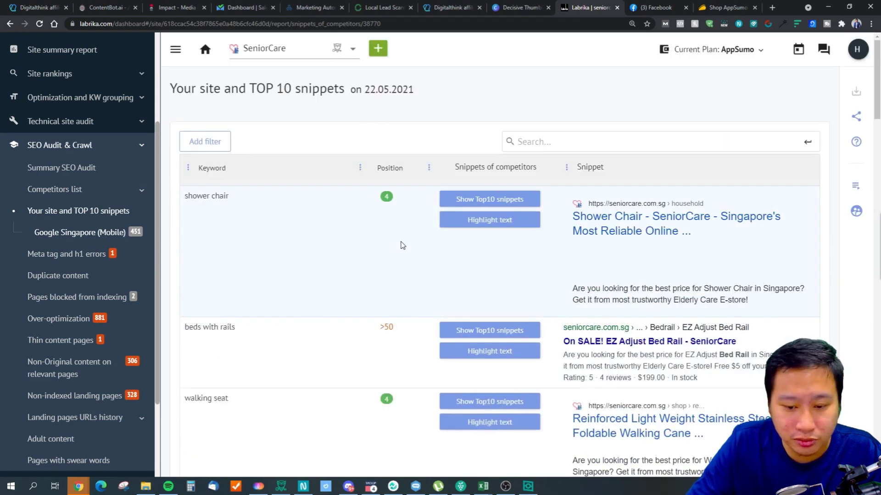
pyautogui.moveTo(339, 96); pyautogui.dragTo(448, 108)
pyautogui.click(389, 102)
pyautogui.moveTo(324, 89); pyautogui.dragTo(458, 112)
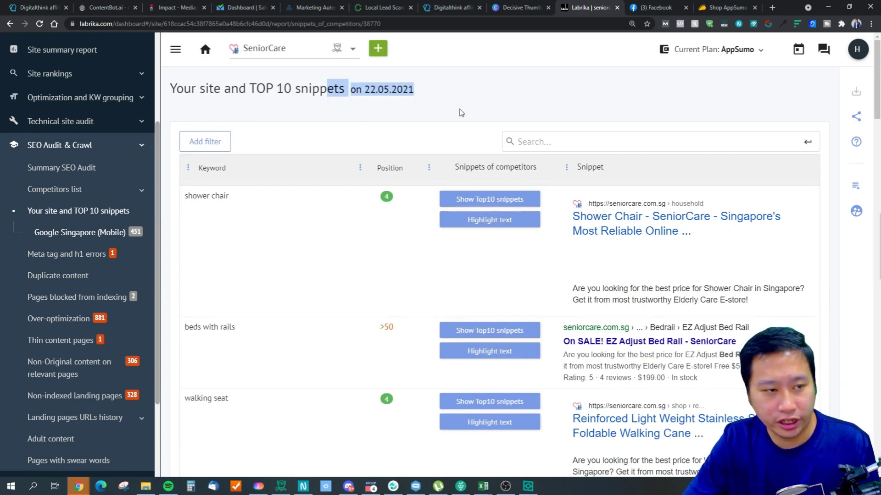
pyautogui.click(459, 112)
# Open Meta tag and h1 errors and check the flagged page's title and the type of error
pyautogui.click(92, 262)
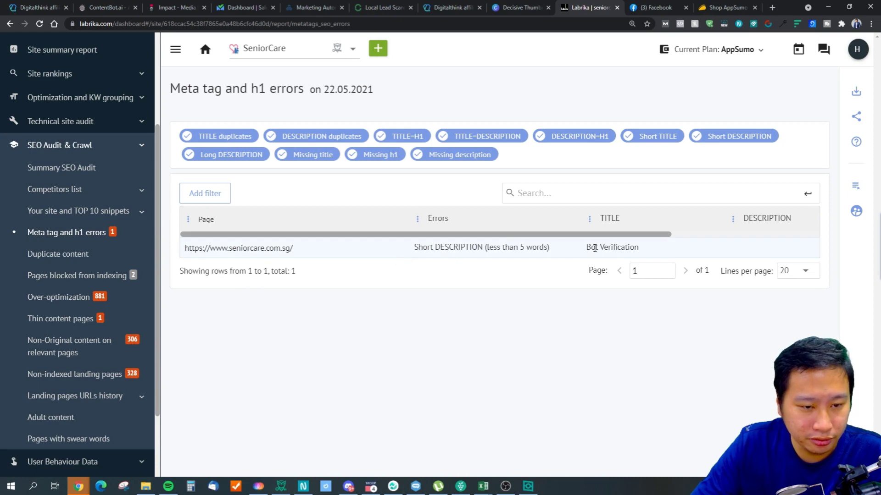
pyautogui.moveTo(573, 255); pyautogui.dragTo(628, 247)
pyautogui.click(622, 248)
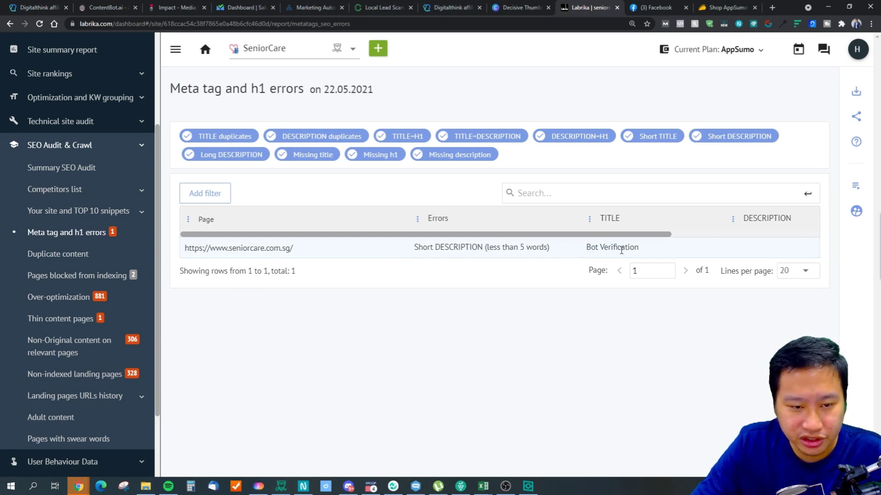
pyautogui.moveTo(403, 251); pyautogui.dragTo(440, 248)
pyautogui.click(518, 246)
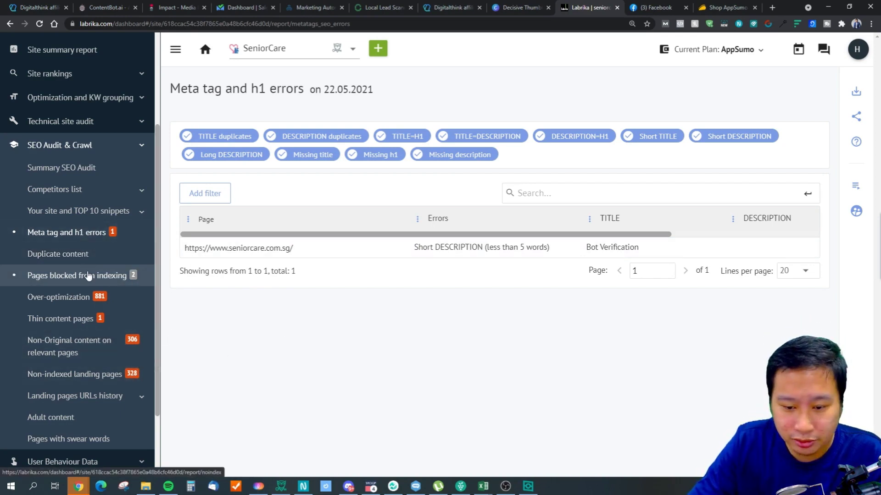
# Open Pages blocked from indexing and examine which URLs are blocked by nofollow or noindex
pyautogui.click(69, 279)
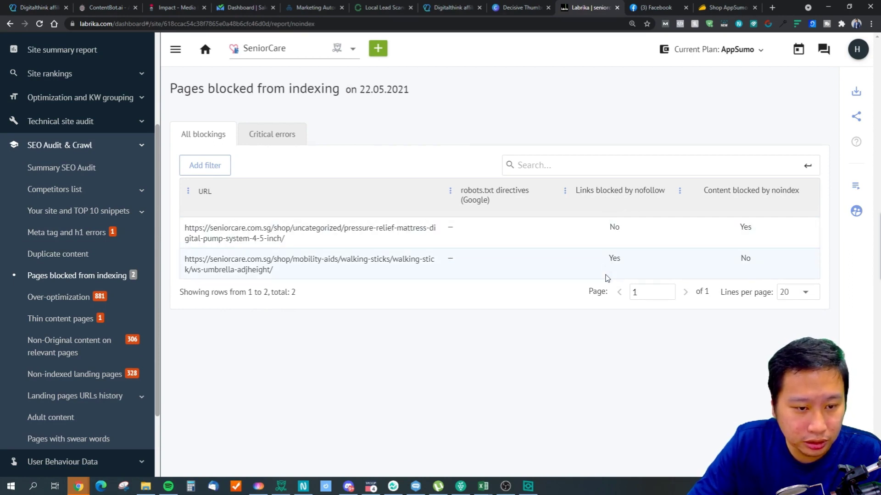
pyautogui.doubleClick(614, 259)
pyautogui.click(612, 260)
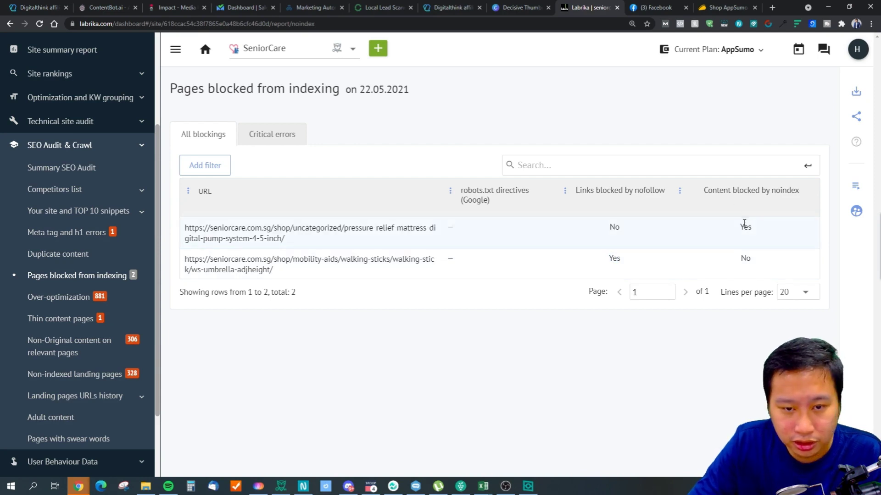
pyautogui.moveTo(730, 229); pyautogui.dragTo(765, 232)
pyautogui.click(767, 220)
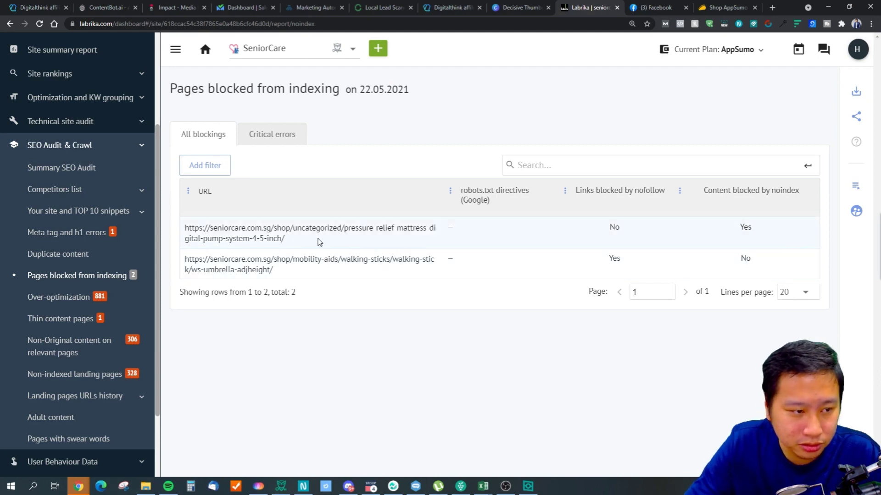
pyautogui.moveTo(308, 243); pyautogui.dragTo(186, 225)
pyautogui.click(456, 238)
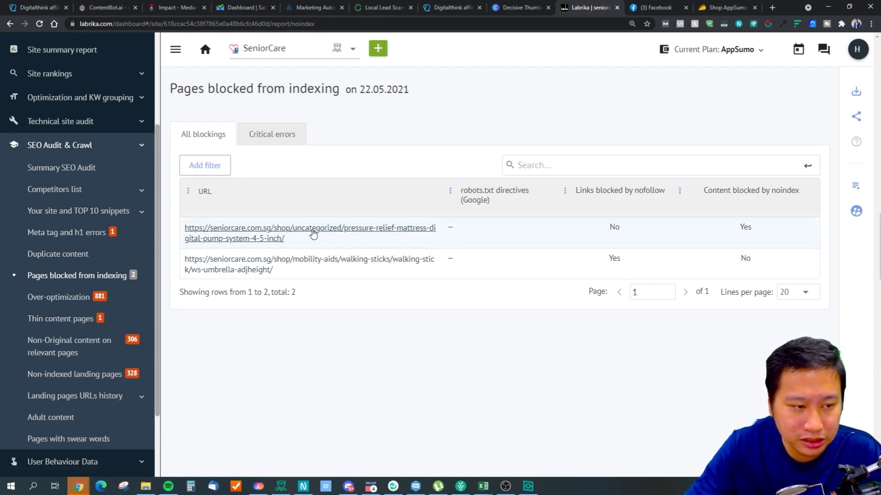
pyautogui.moveTo(304, 239); pyautogui.dragTo(187, 226)
pyautogui.click(267, 229)
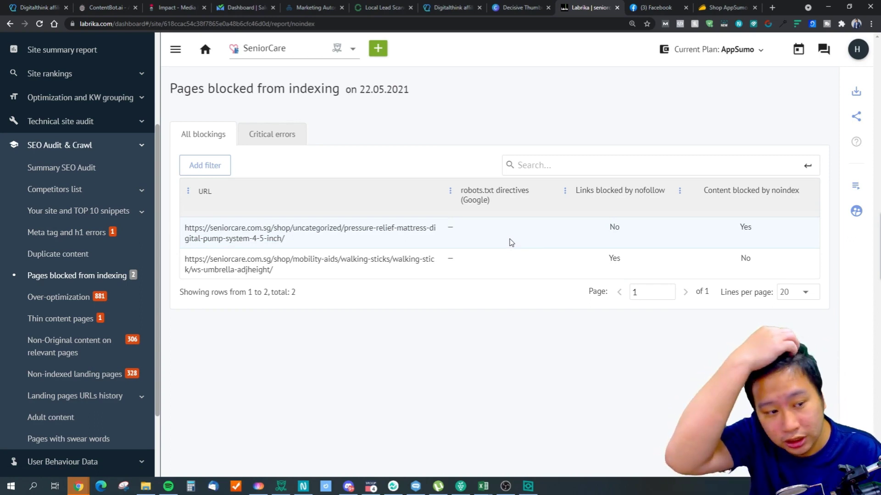
# Open the Over-optimization report and read the word counts and spam penalization reasons of its first pages
pyautogui.click(53, 296)
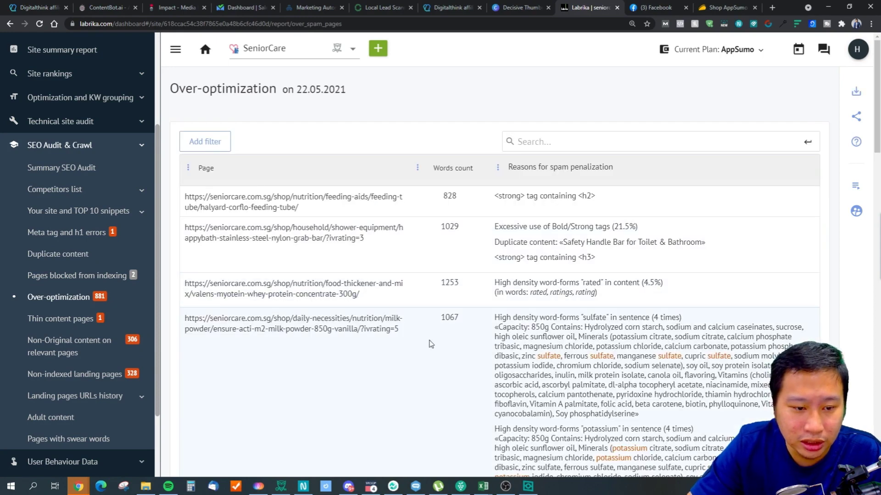
pyautogui.scroll(-2, 452, 335)
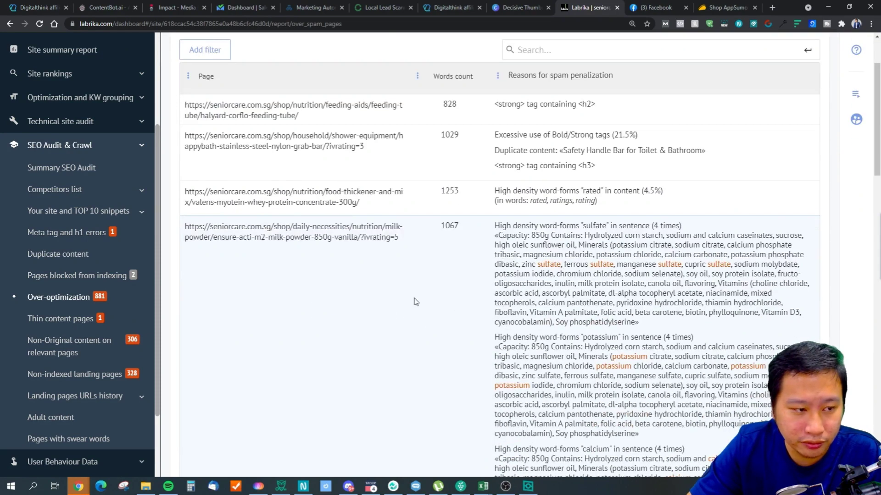
pyautogui.scroll(-1, 545, 301)
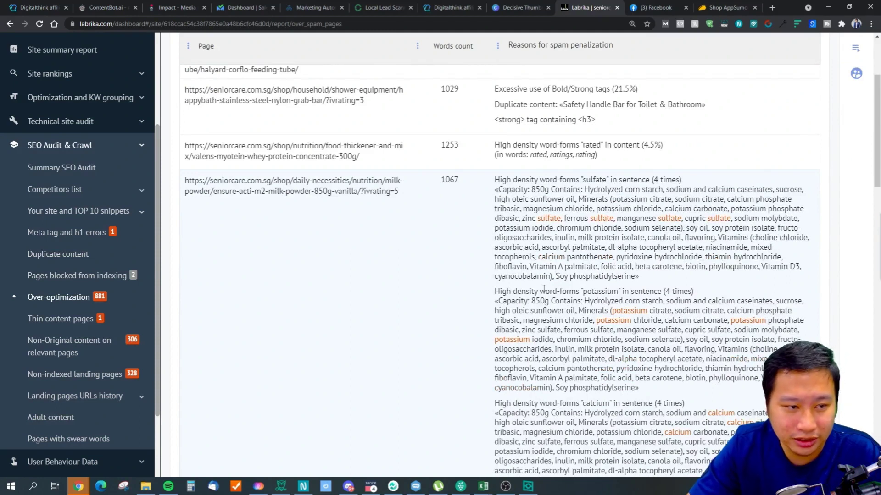
pyautogui.scroll(3, 543, 288)
pyautogui.scroll(-9, 487, 266)
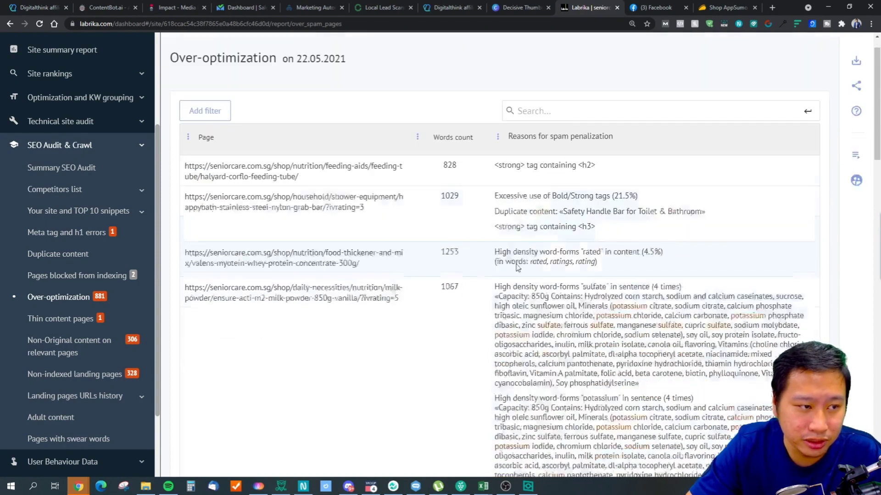
pyautogui.scroll(-4, 618, 307)
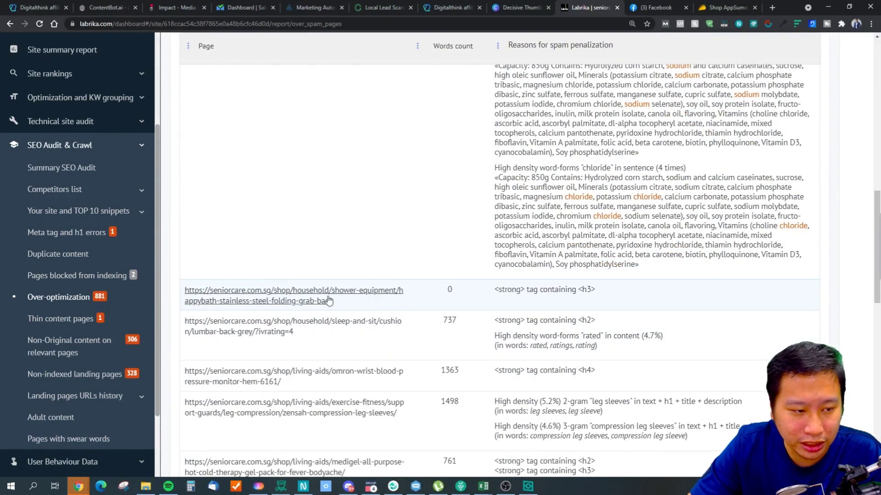
# Examine the heading-inside-strong tag issues and keyword density reasons across the remaining over-optimized pages
pyautogui.moveTo(495, 292); pyautogui.dragTo(522, 293)
pyautogui.click(535, 291)
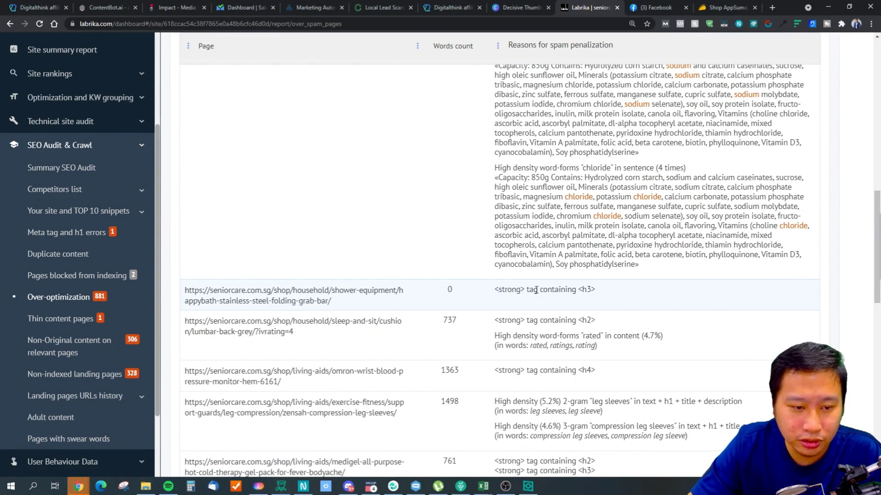
pyautogui.moveTo(590, 292); pyautogui.dragTo(602, 307)
pyautogui.click(579, 304)
pyautogui.scroll(-5, 577, 294)
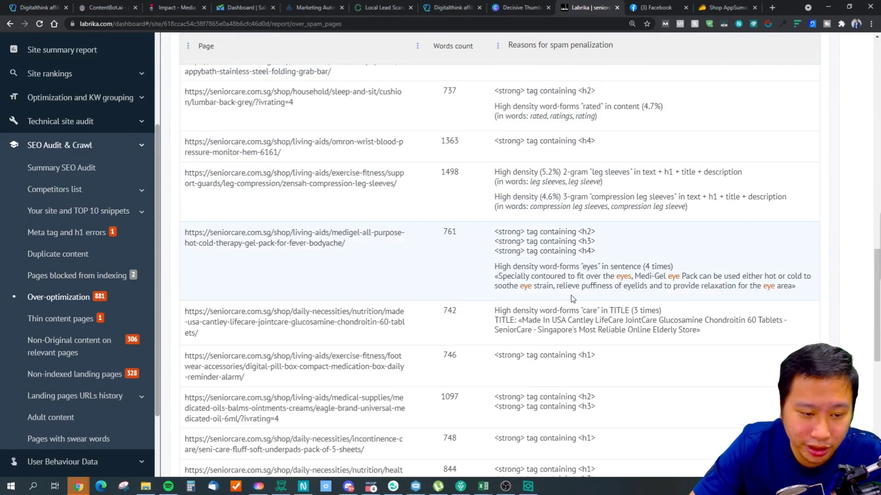
pyautogui.scroll(-5, 581, 409)
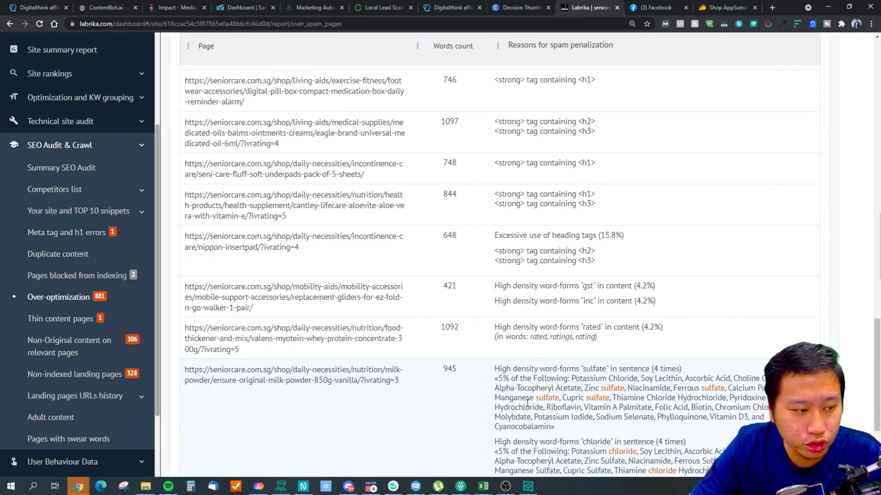
pyautogui.scroll(5, 526, 403)
pyautogui.scroll(10, 526, 403)
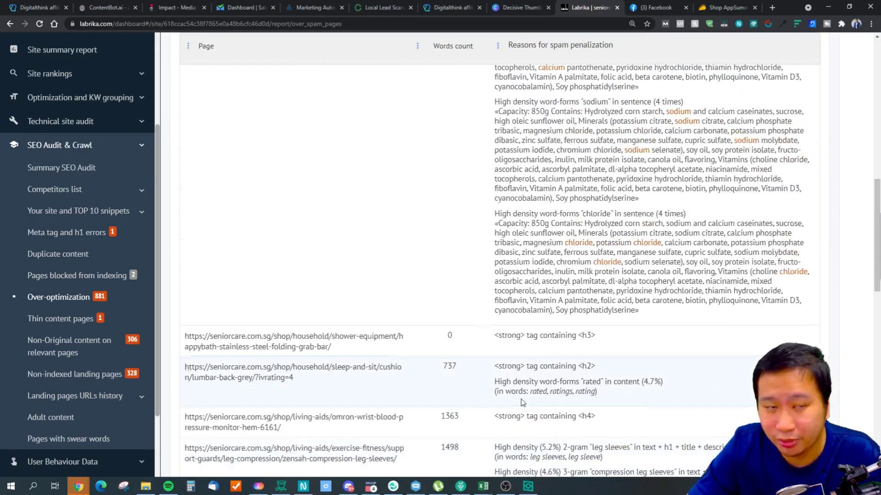
pyautogui.scroll(4, 521, 402)
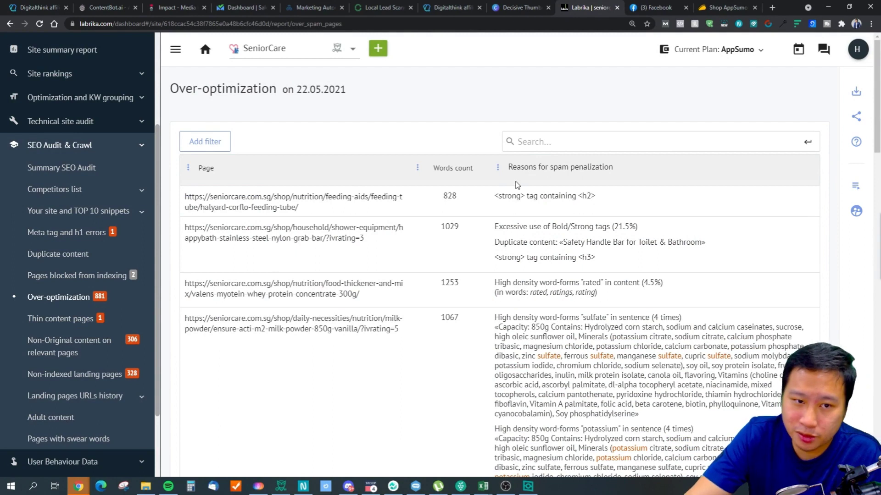
# Open Thin content pages and read how the report defines thin content
pyautogui.click(98, 324)
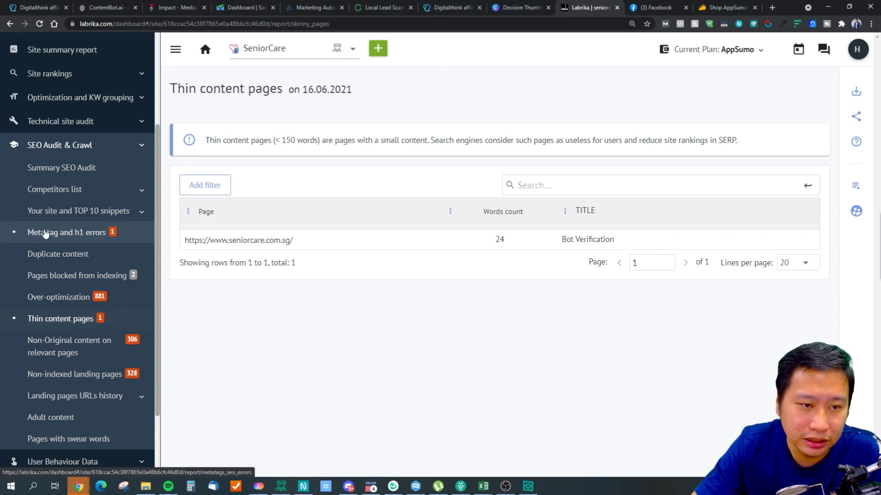
pyautogui.moveTo(211, 140); pyautogui.dragTo(395, 142)
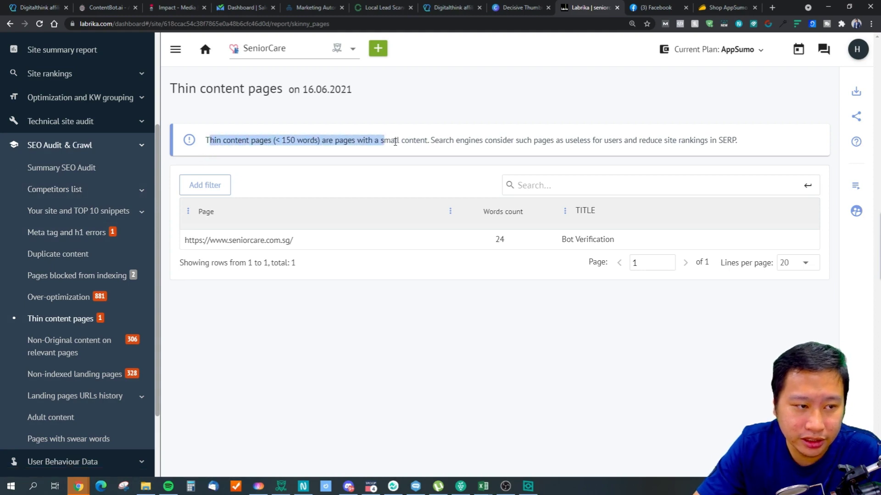
pyautogui.click(360, 156)
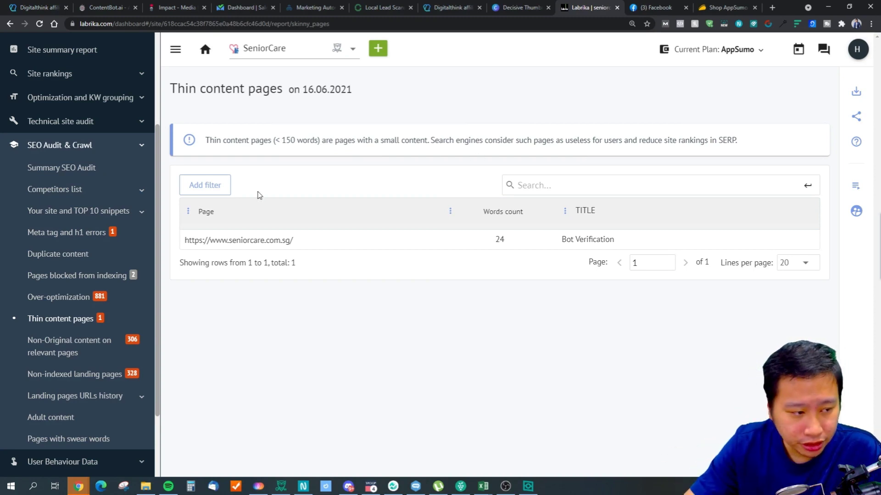
# Open Non-Original content on relevant pages and compare the landing pages with their similar pages and similarity percentages
pyautogui.click(58, 346)
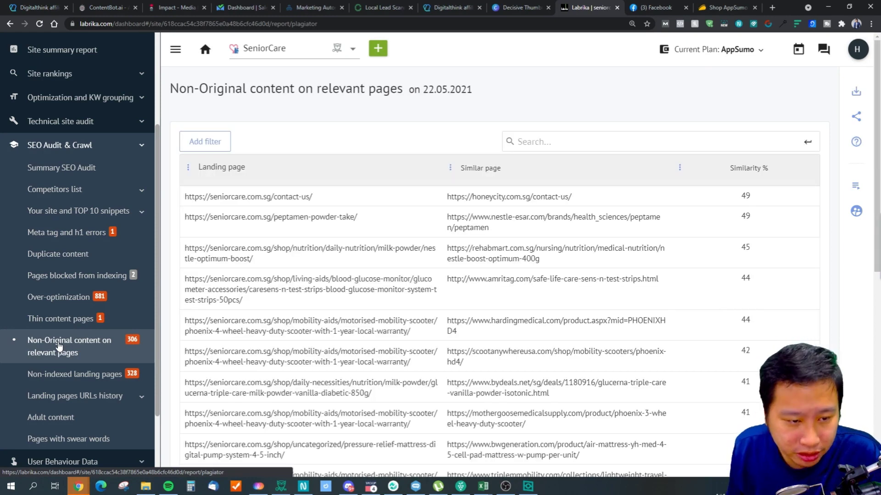
pyautogui.scroll(-5, 367, 334)
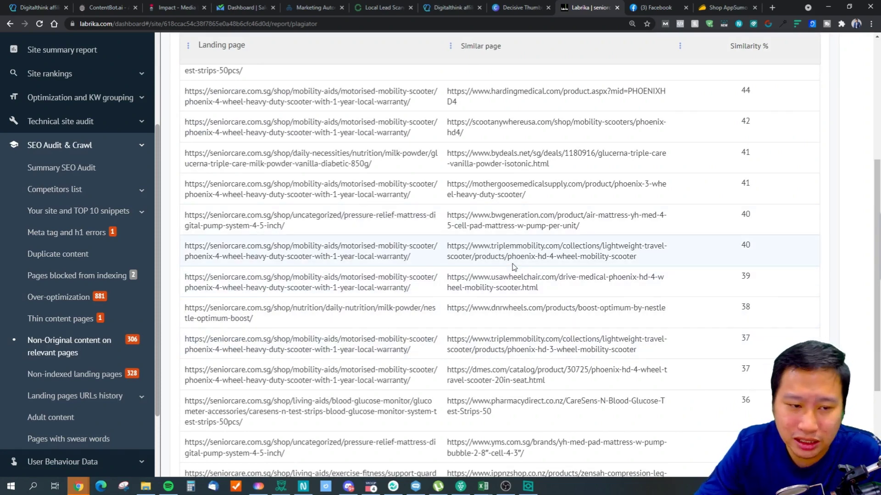
pyautogui.scroll(4, 346, 260)
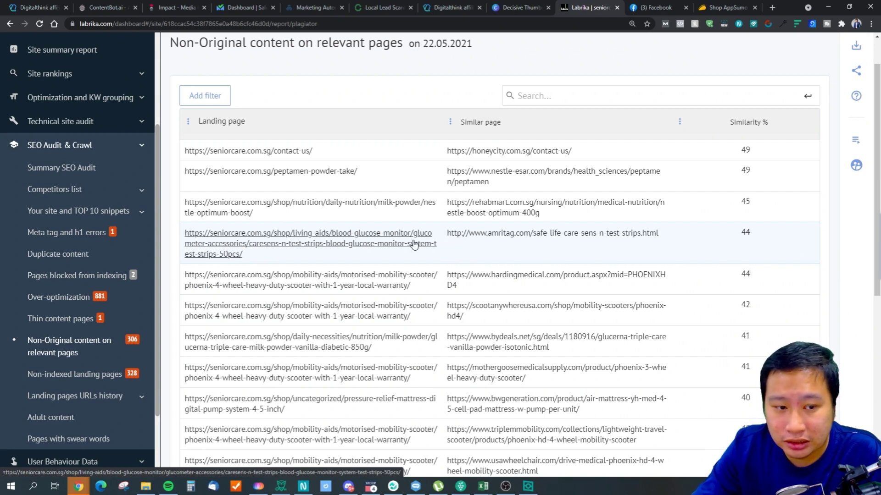
pyautogui.scroll(-6, 426, 243)
pyautogui.scroll(-2, 428, 321)
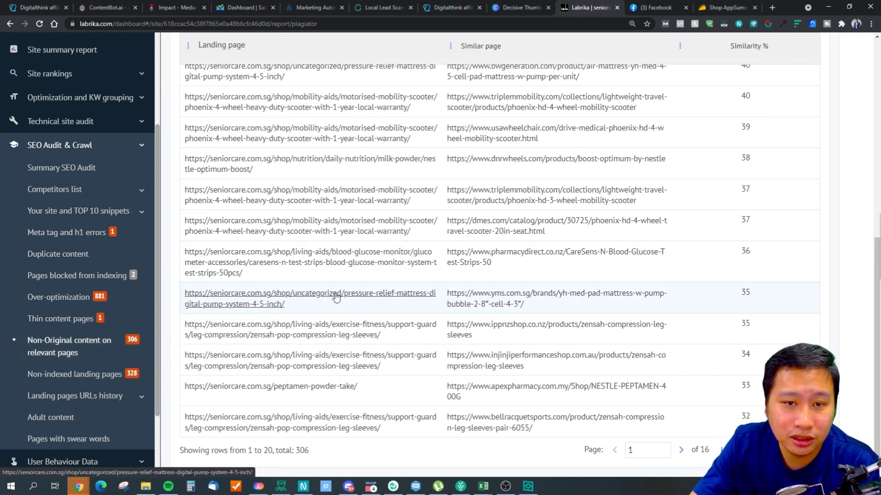
pyautogui.scroll(8, 334, 297)
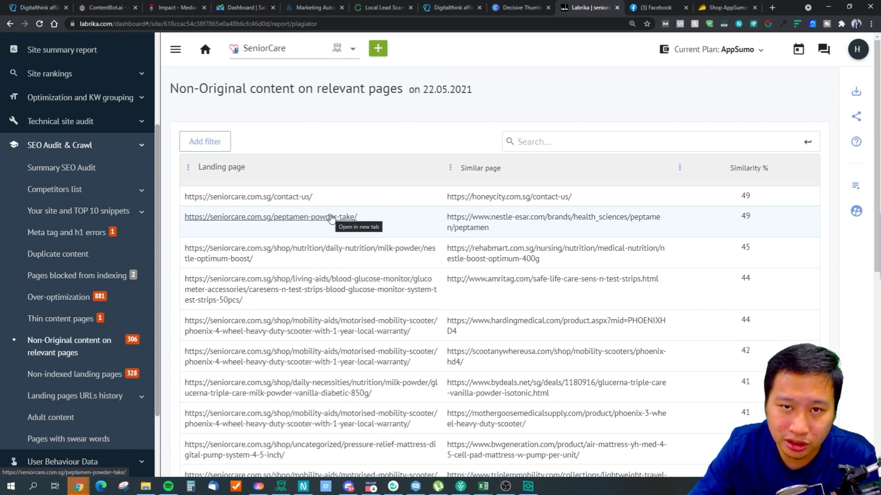
# Review the URLs, sources and titles in Non-indexed landing pages, and open Landing pages URLs history
pyautogui.click(72, 382)
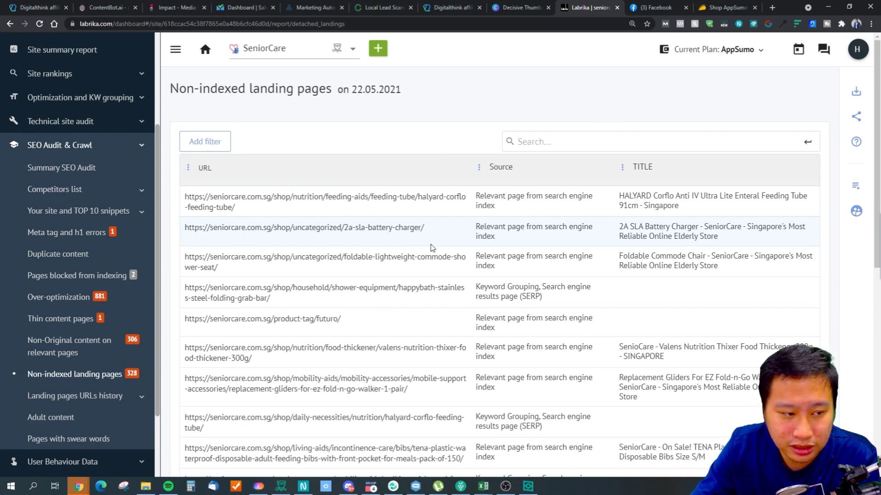
pyautogui.scroll(-5, 413, 250)
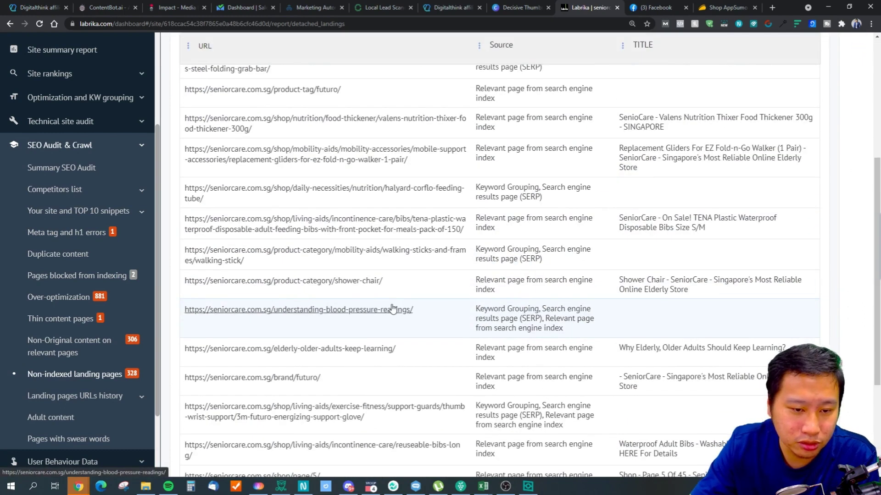
pyautogui.scroll(5, 238, 260)
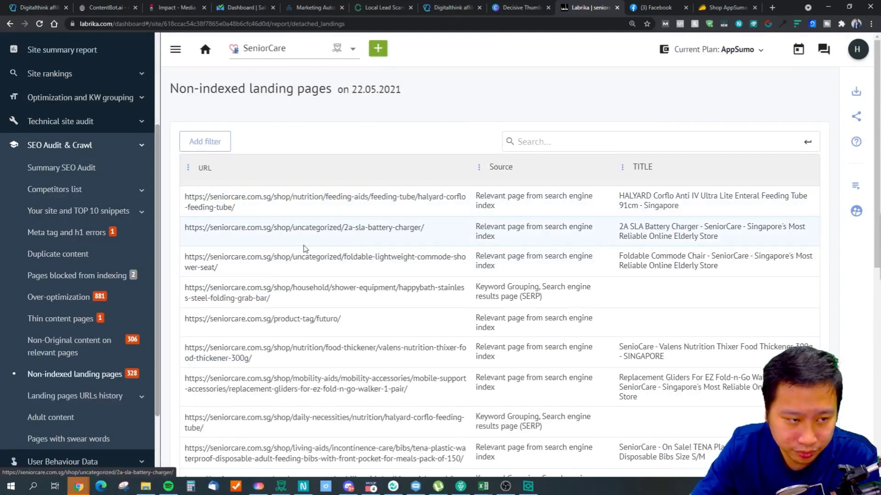
pyautogui.scroll(-2, 463, 302)
pyautogui.scroll(2, 452, 309)
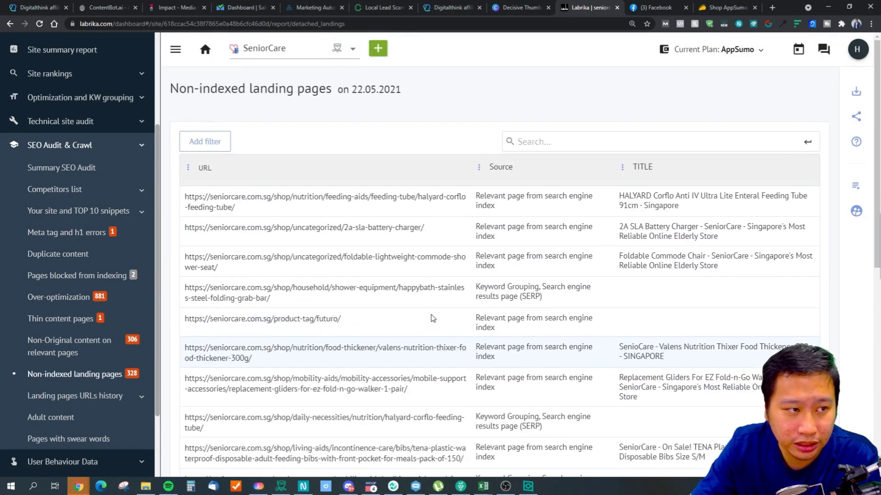
pyautogui.click(68, 402)
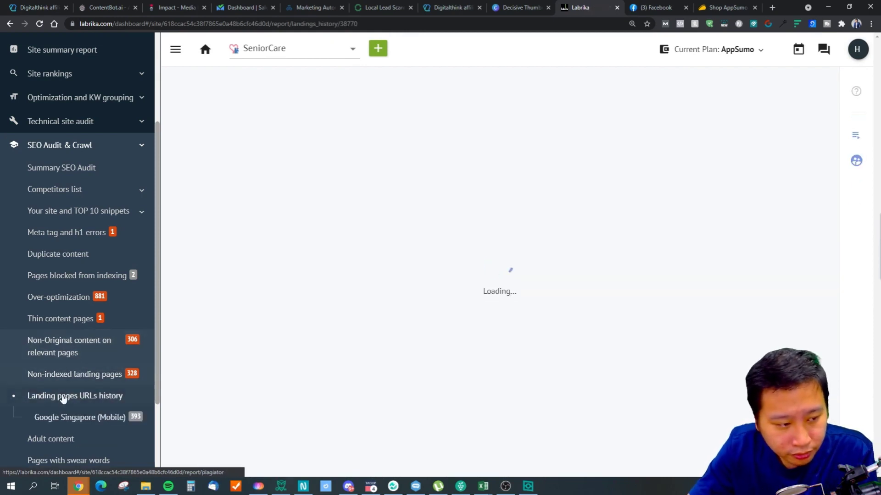
# Check the Adult content and Pages with swear words reports for the site
pyautogui.scroll(-2, 87, 390)
pyautogui.click(74, 347)
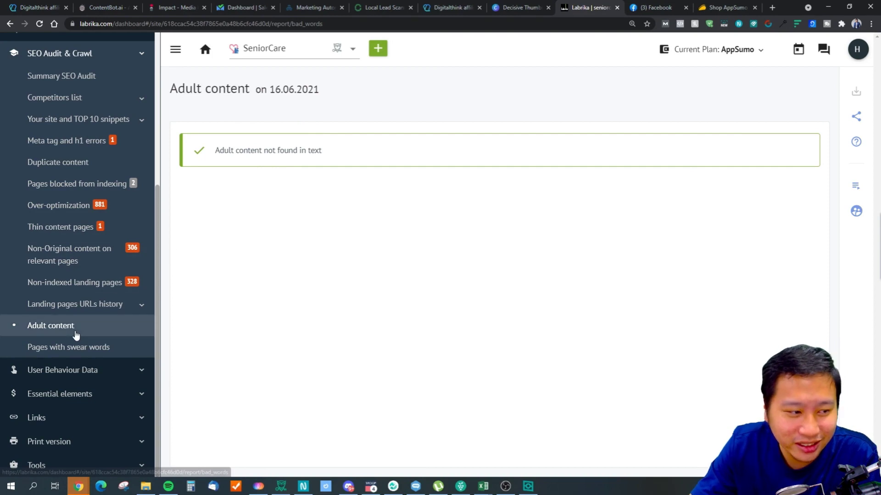
pyautogui.click(65, 348)
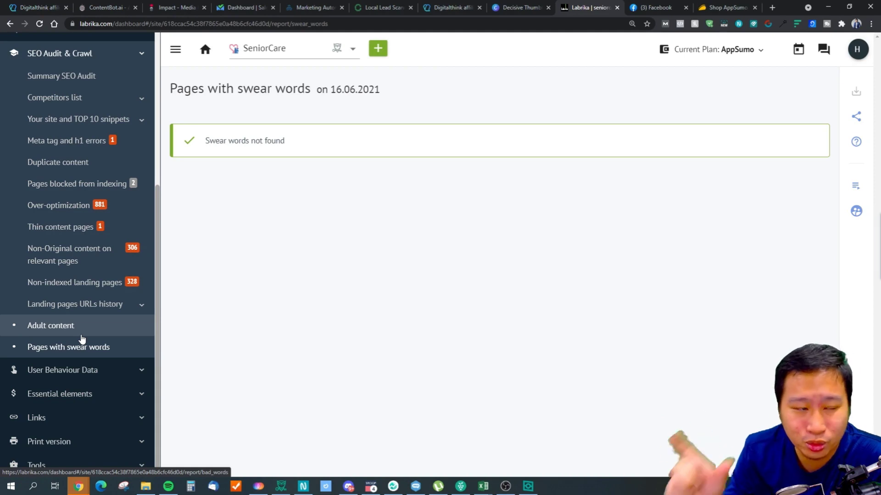
pyautogui.hotkey('ctrl', 'l')
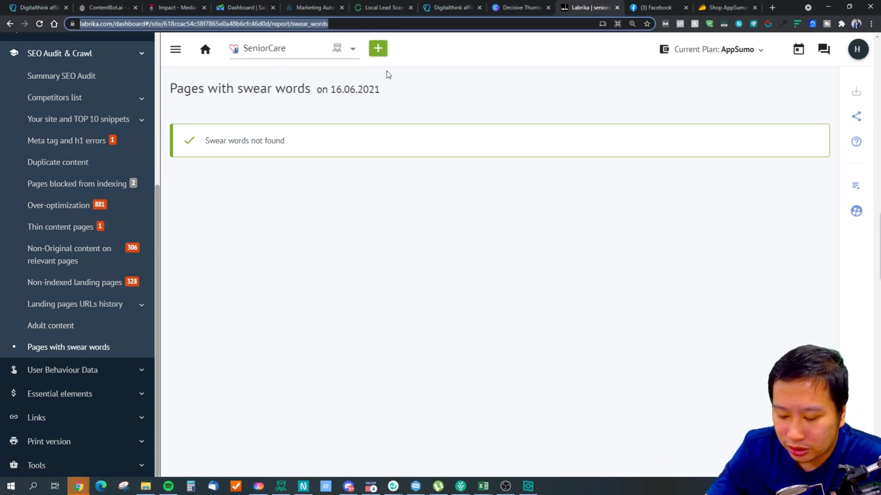
pyautogui.write('kum')
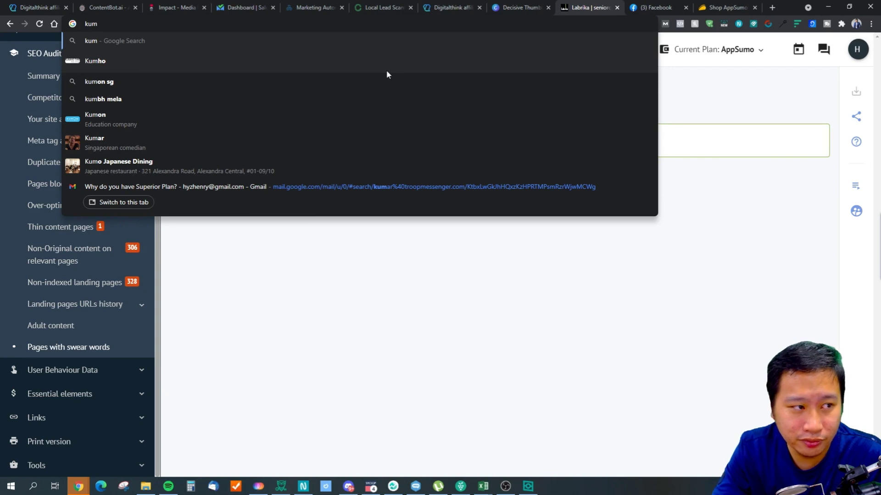
pyautogui.press('BackSpace')
pyautogui.press('BackSpace')
pyautogui.press('BackSpace')
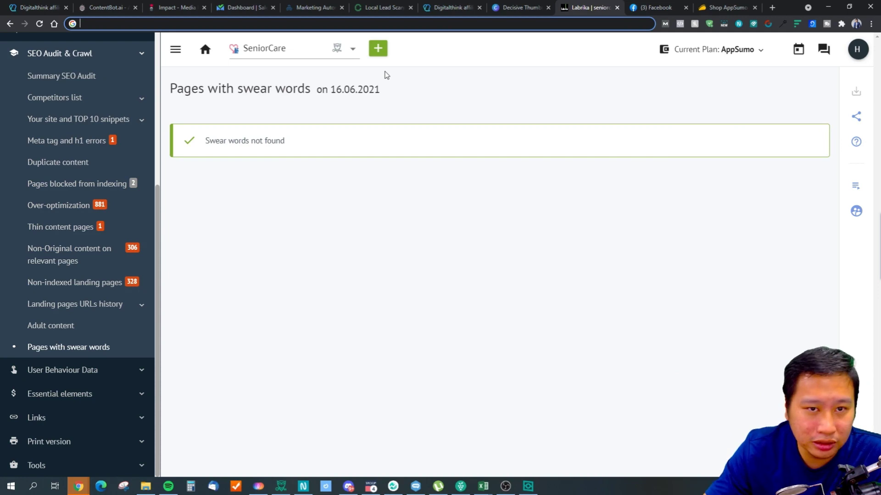
pyautogui.click(405, 274)
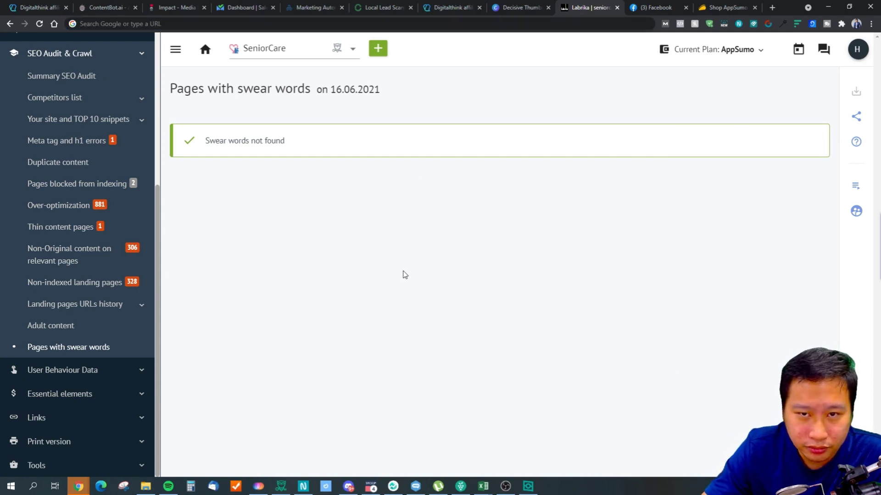
pyautogui.click(137, 24)
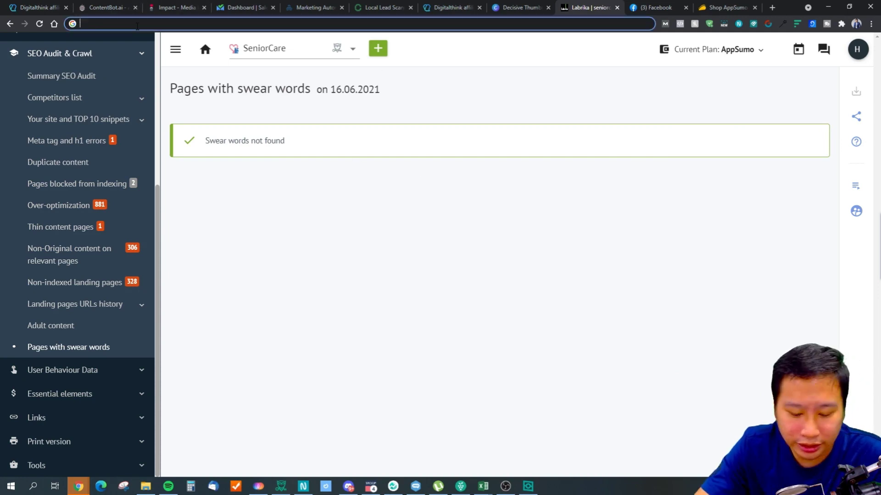
pyautogui.write('cumin s')
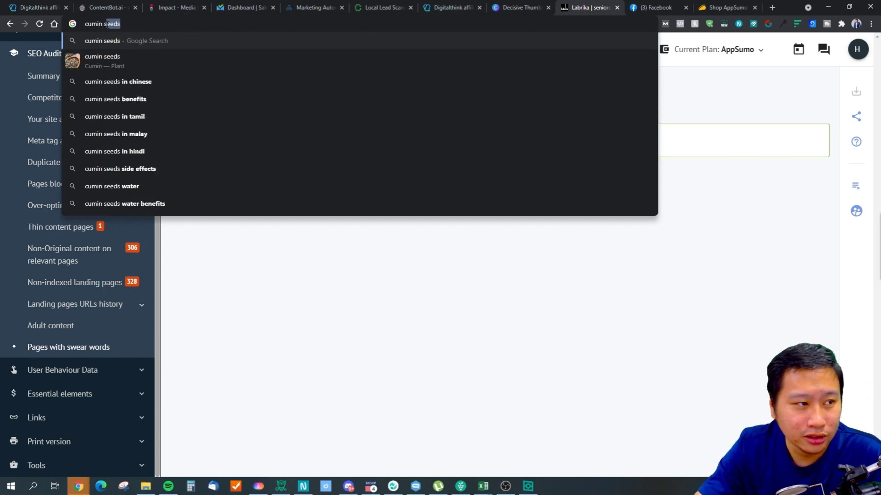
pyautogui.press('BackSpace')
pyautogui.press('BackSpace')
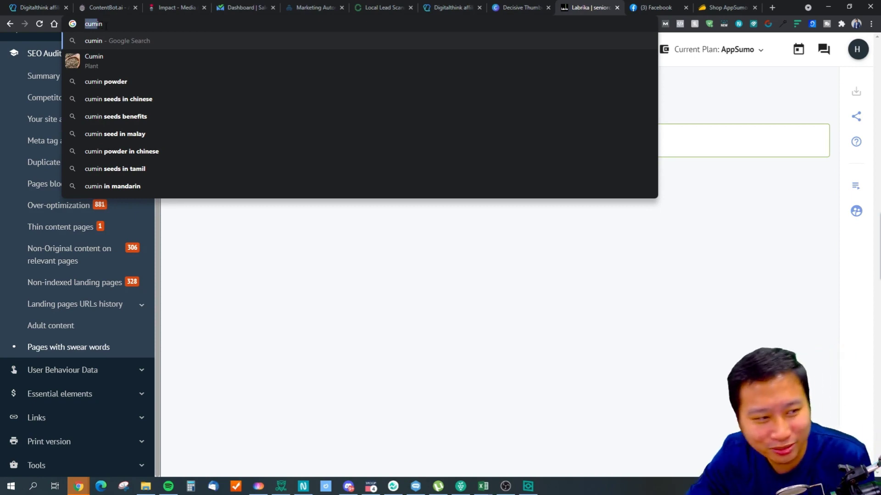
pyautogui.click(283, 298)
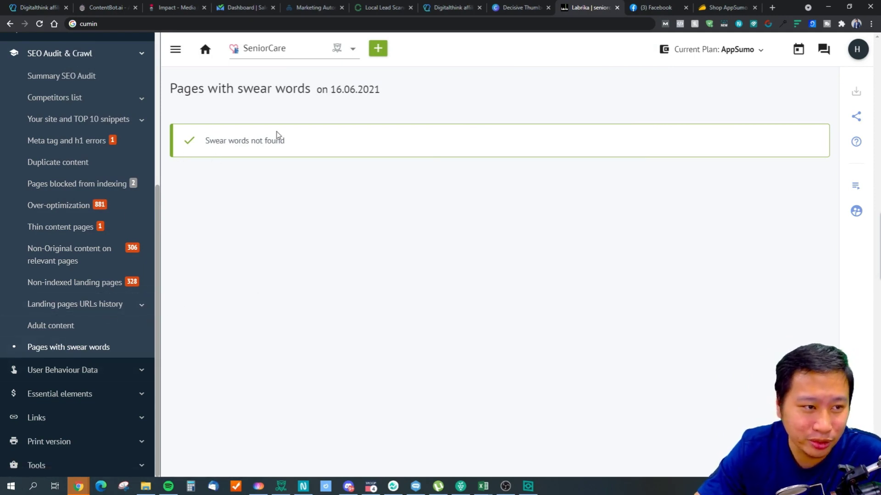
pyautogui.moveTo(266, 89); pyautogui.dragTo(383, 90)
pyautogui.click(390, 96)
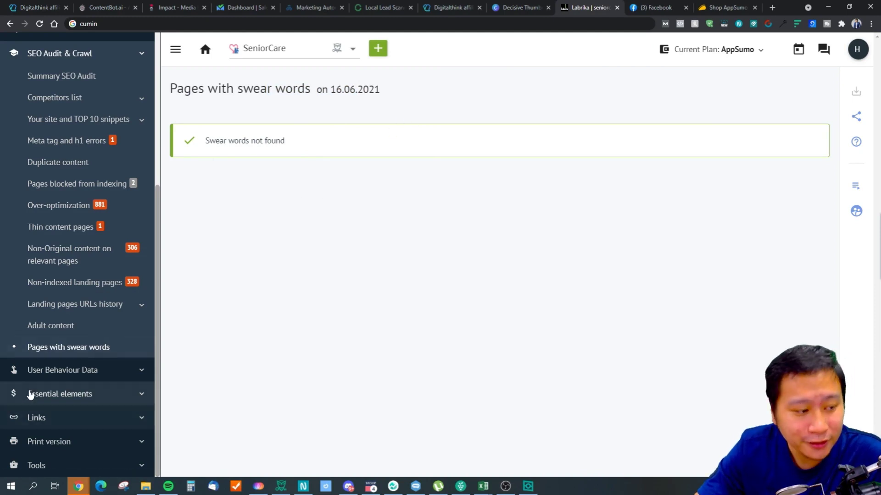
# Look through the reports listed under User Behaviour Data and Essential elements
pyautogui.click(50, 370)
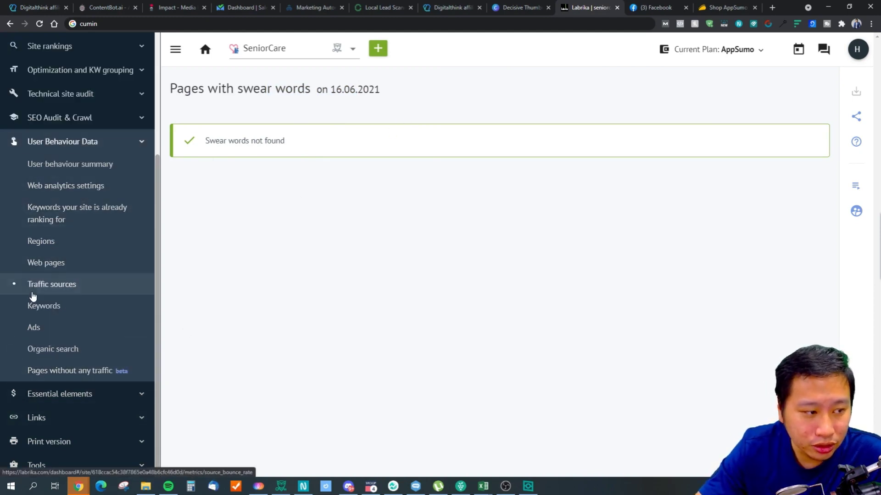
pyautogui.click(90, 143)
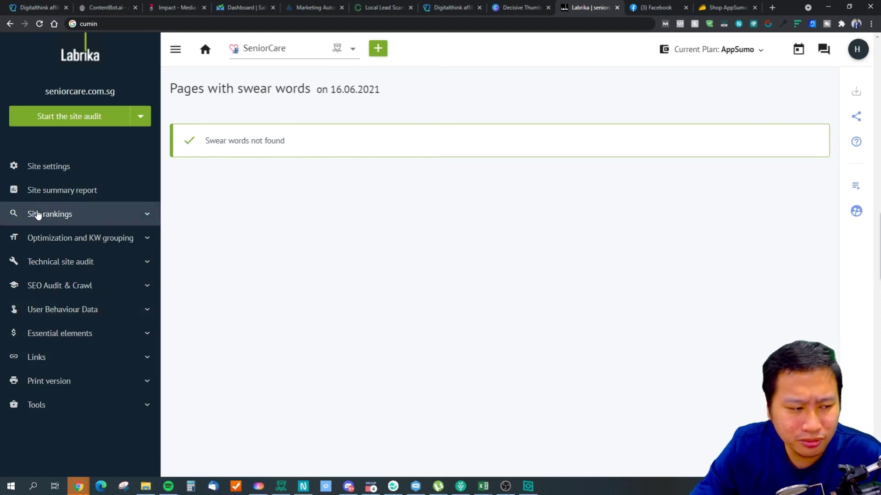
pyautogui.click(7, 339)
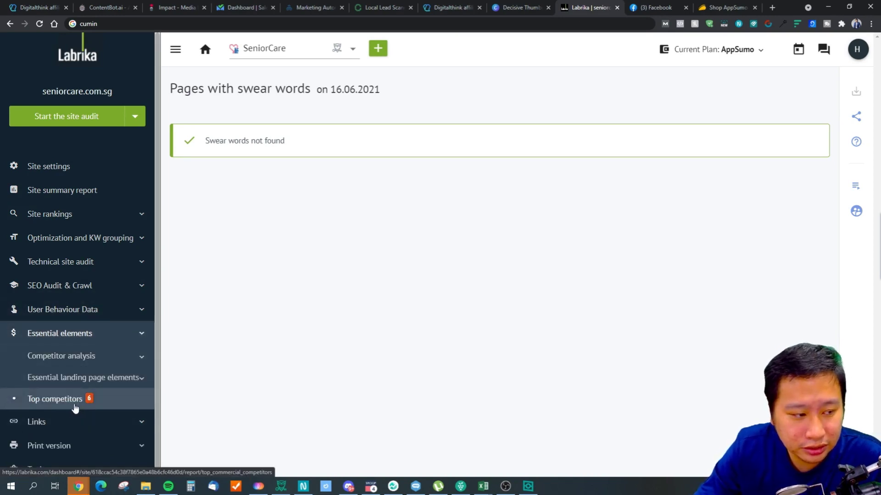
pyautogui.click(40, 332)
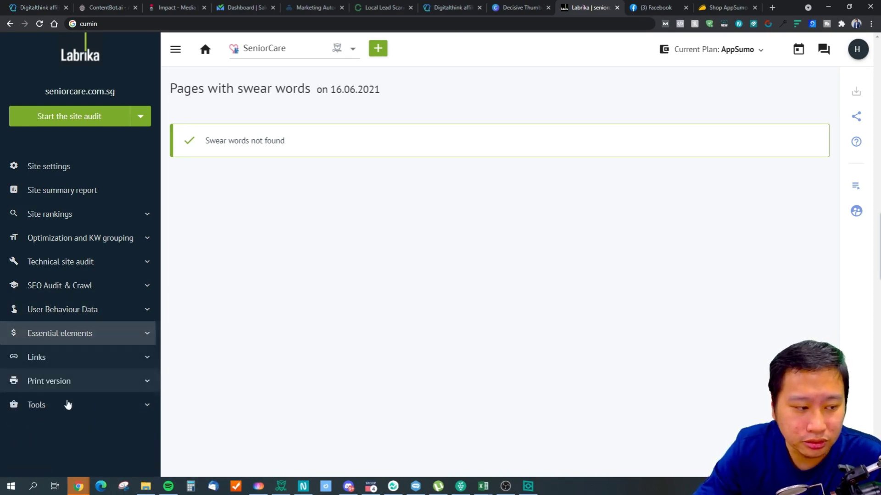
# Check the Internal links, Too many outbound (> 200) and No outbound reports in the Links section
pyautogui.click(76, 364)
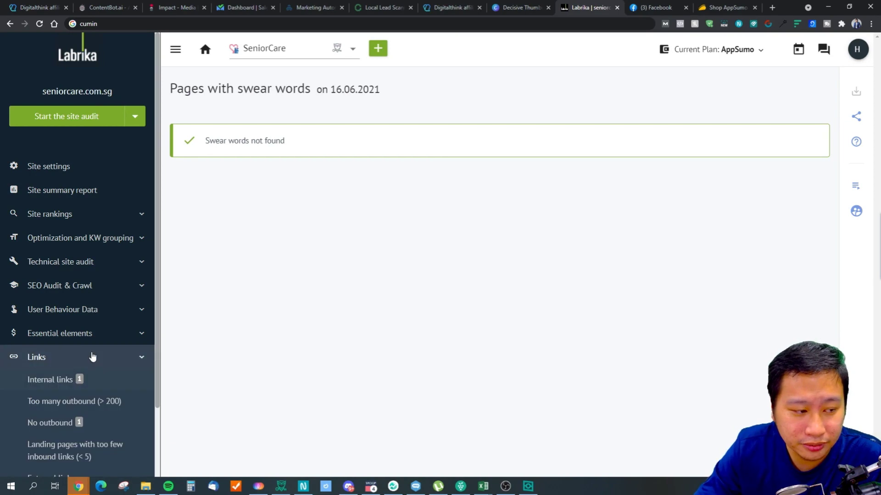
pyautogui.scroll(-2, 87, 401)
pyautogui.click(68, 303)
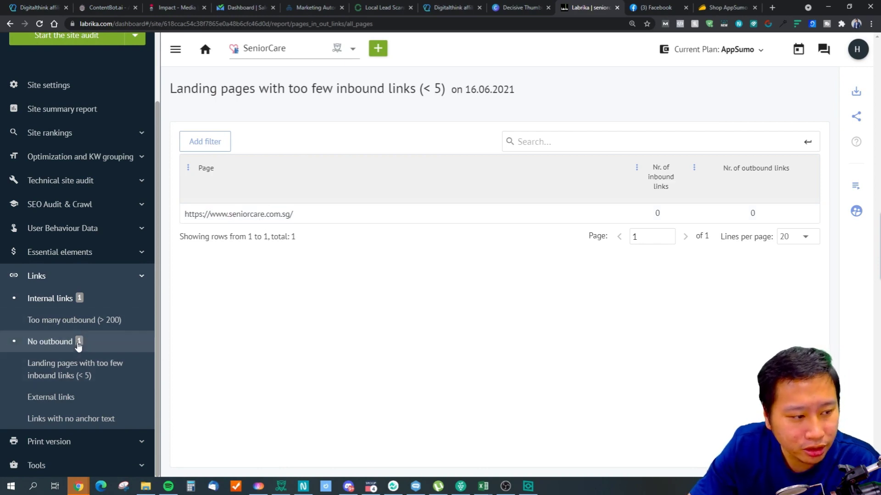
pyautogui.click(69, 320)
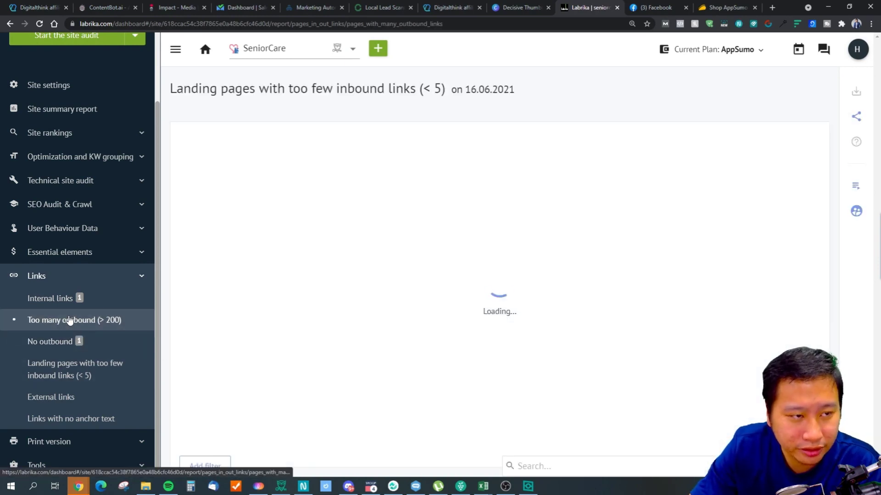
pyautogui.click(74, 347)
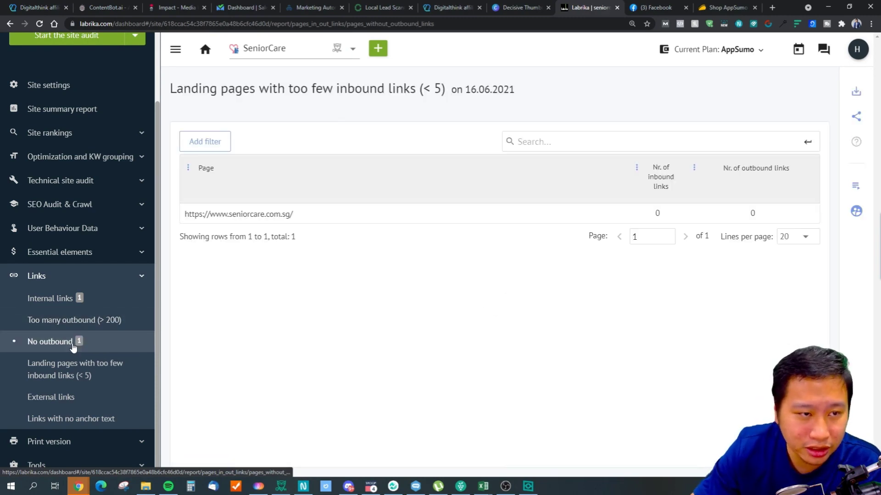
# Check the reports for landing pages with too few inbound links, External links and Links with no anchor text
pyautogui.click(79, 374)
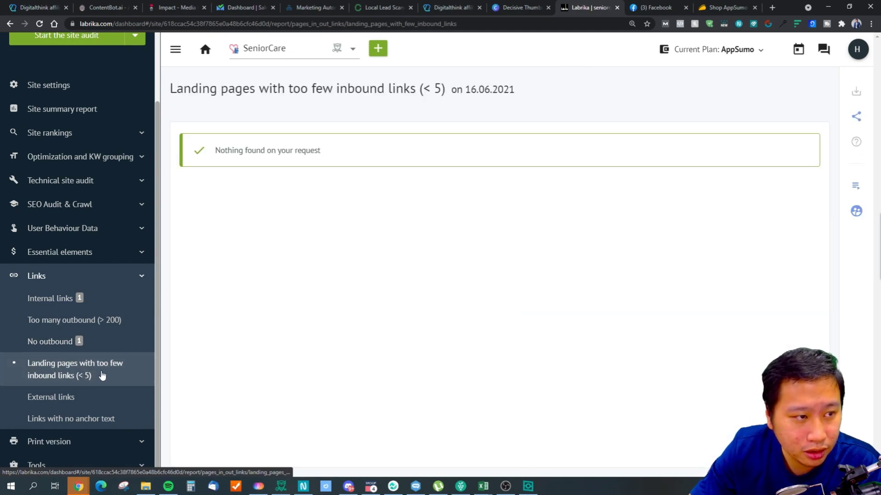
pyautogui.click(73, 399)
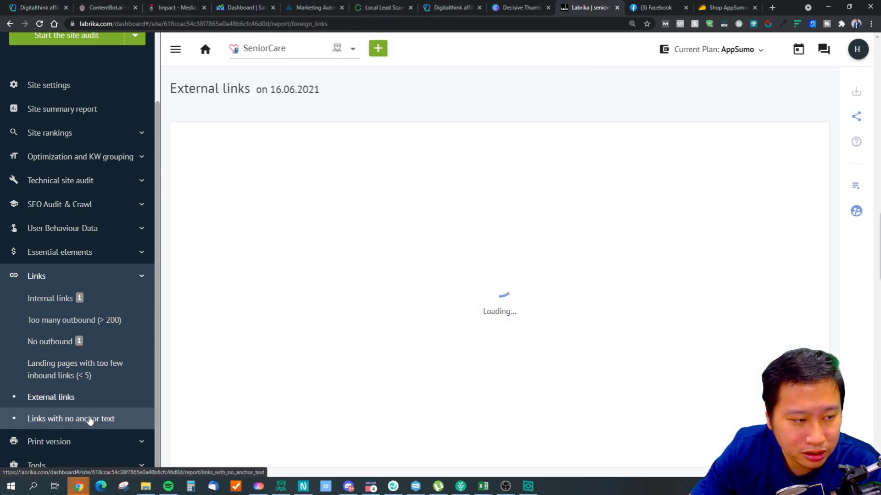
pyautogui.click(90, 419)
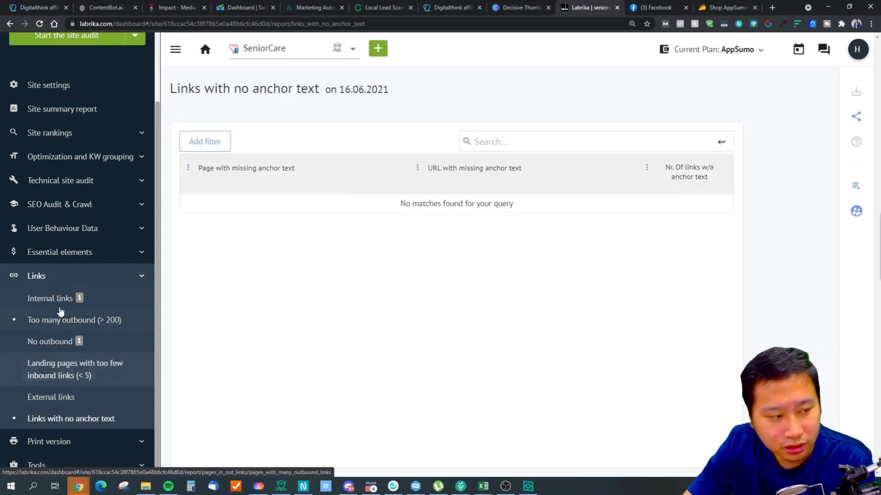
pyautogui.click(67, 278)
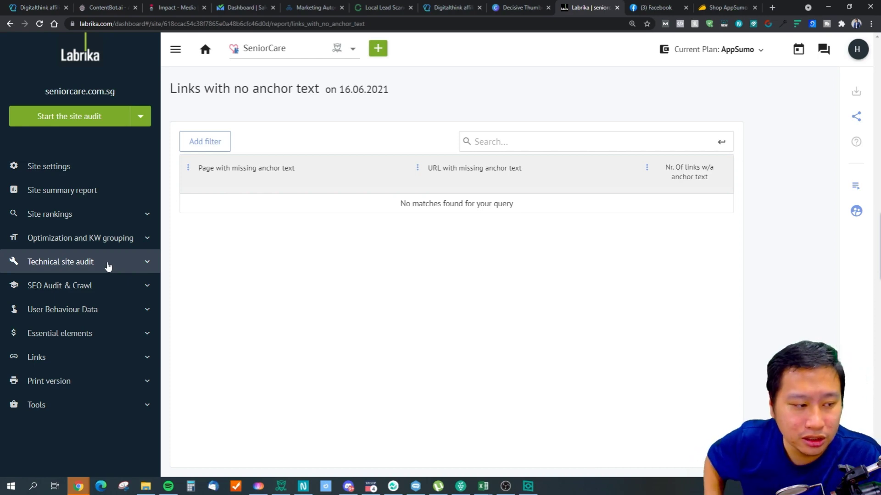
# Look through the items available under Tools and revisit the list of SEO Audit & Crawl reports
pyautogui.click(68, 404)
pyautogui.scroll(-1, 88, 344)
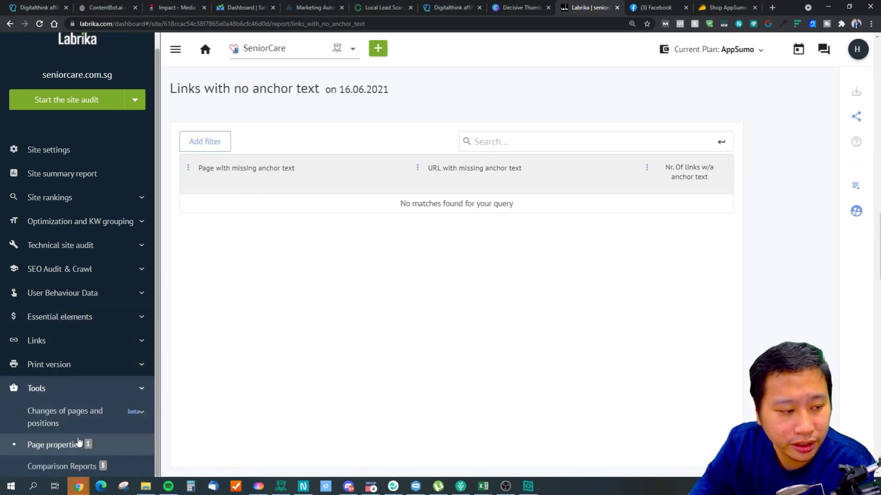
pyautogui.click(72, 270)
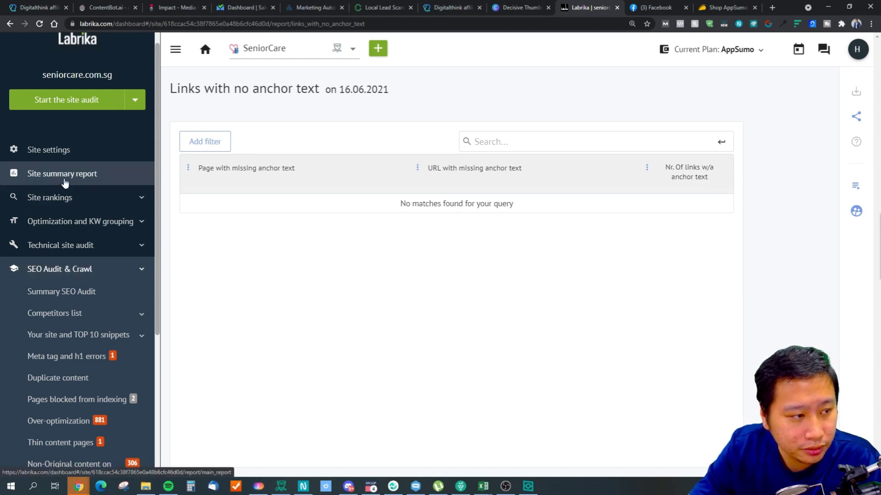
pyautogui.scroll(-5, 88, 385)
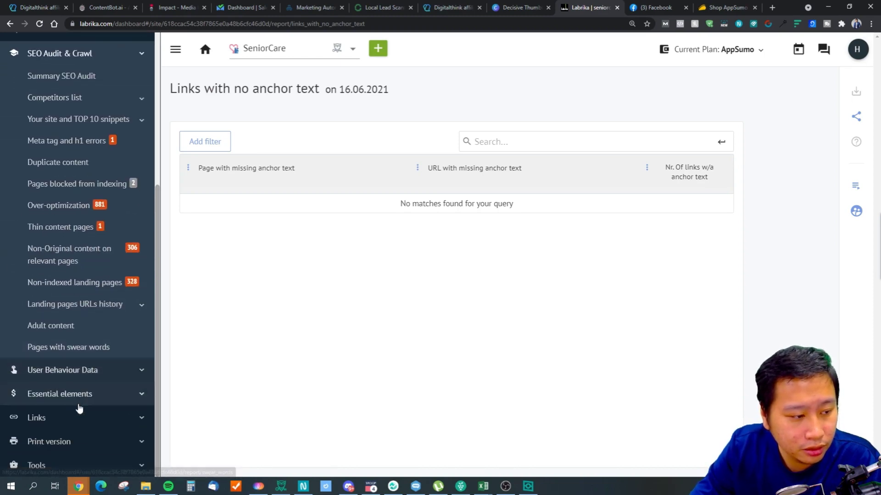
pyautogui.click(64, 465)
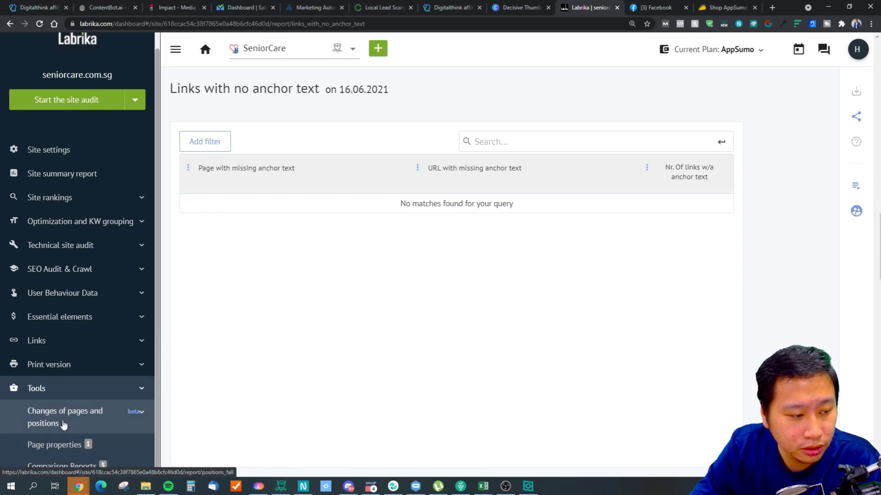
pyautogui.click(55, 387)
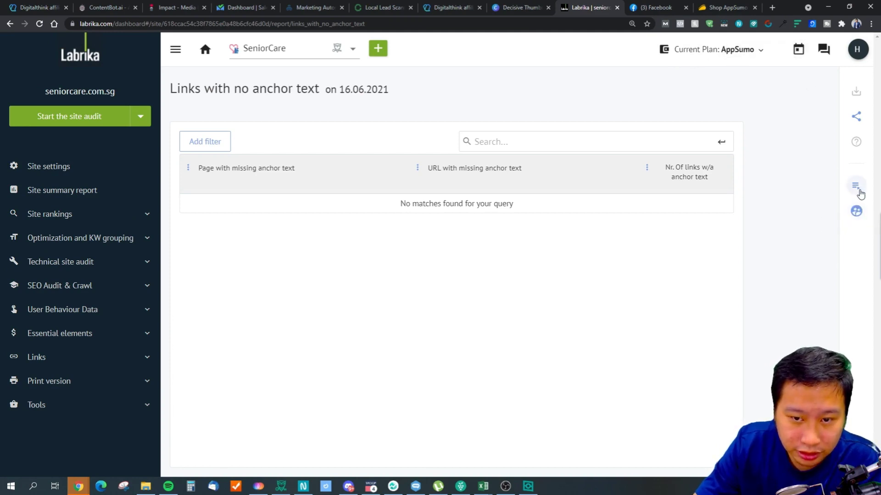
# View the sharing permissions for the seniorcare.com.sg site, including the option to invite team members, and close them
pyautogui.click(856, 211)
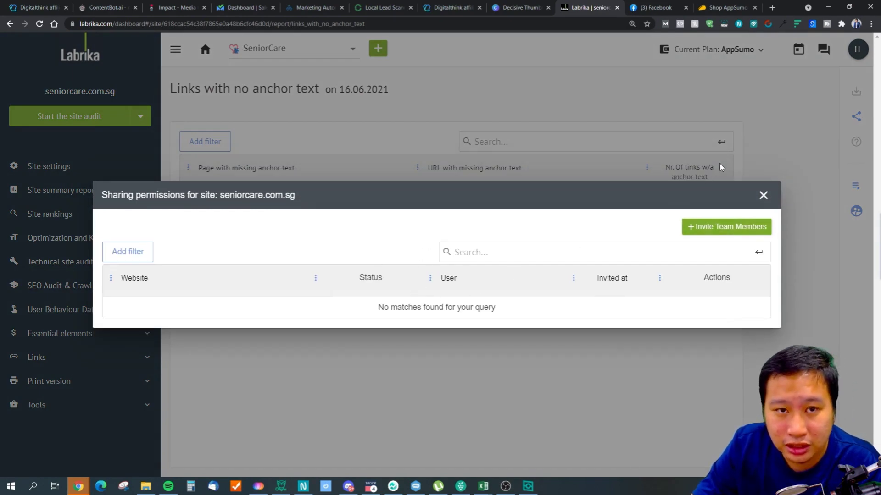
pyautogui.click(762, 196)
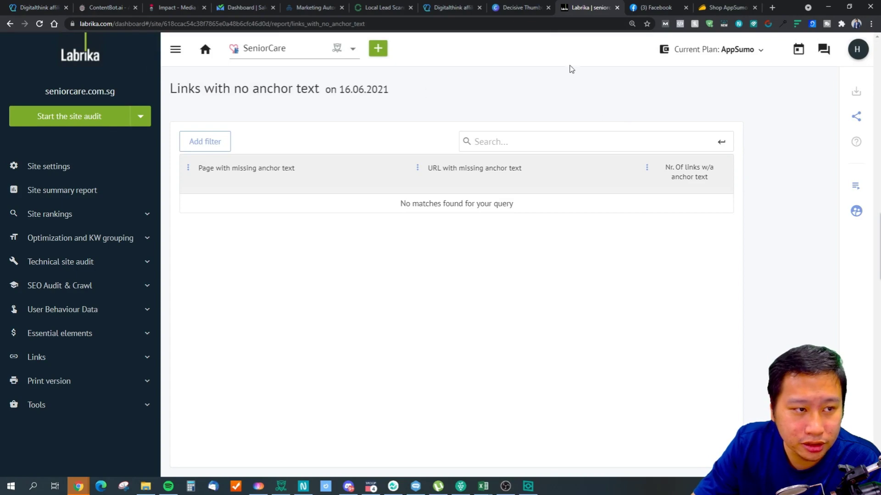